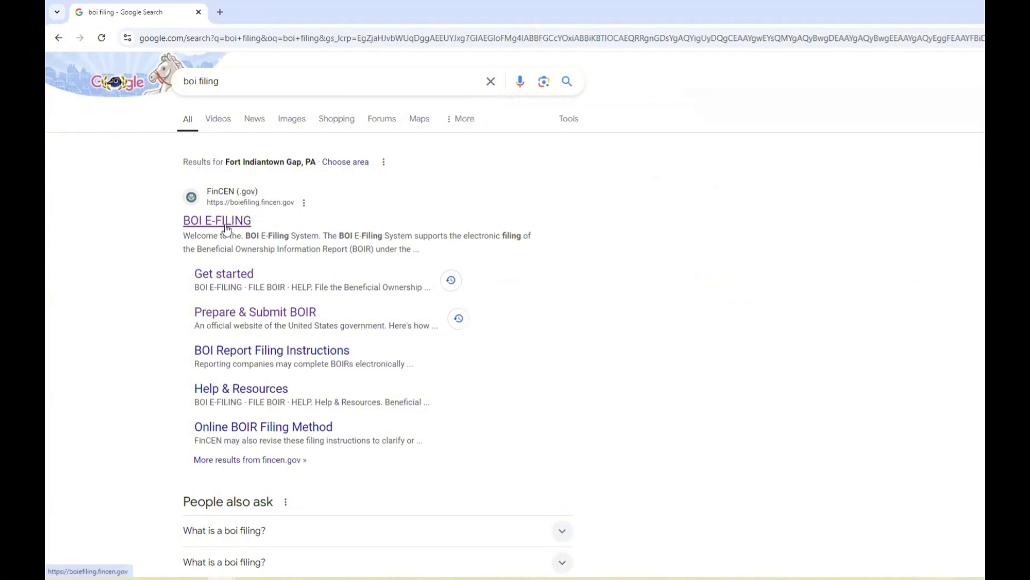
Open the official BOI E-Filing site, boiefiling.fincen.gov, from the Google results.
{"action": "left_click", "coordinate": [226, 228]}
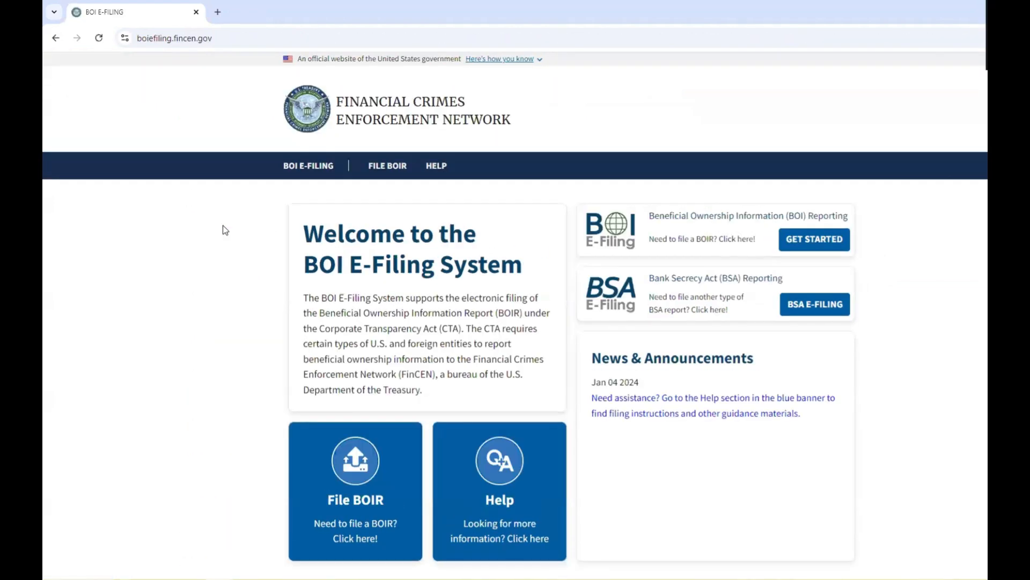
{"action": "left_click", "coordinate": [258, 41]}
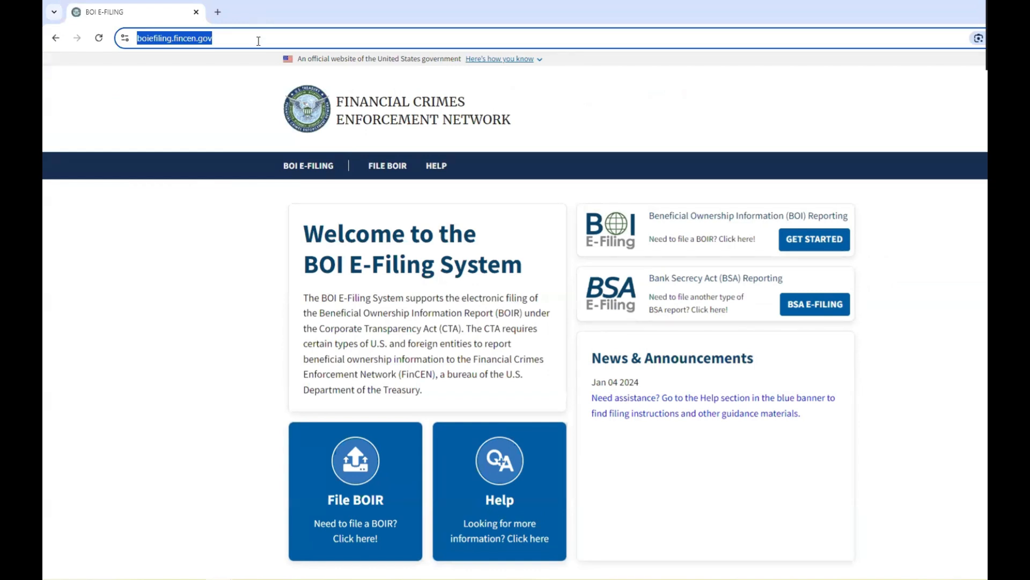
{"action": "left_click", "coordinate": [263, 274]}
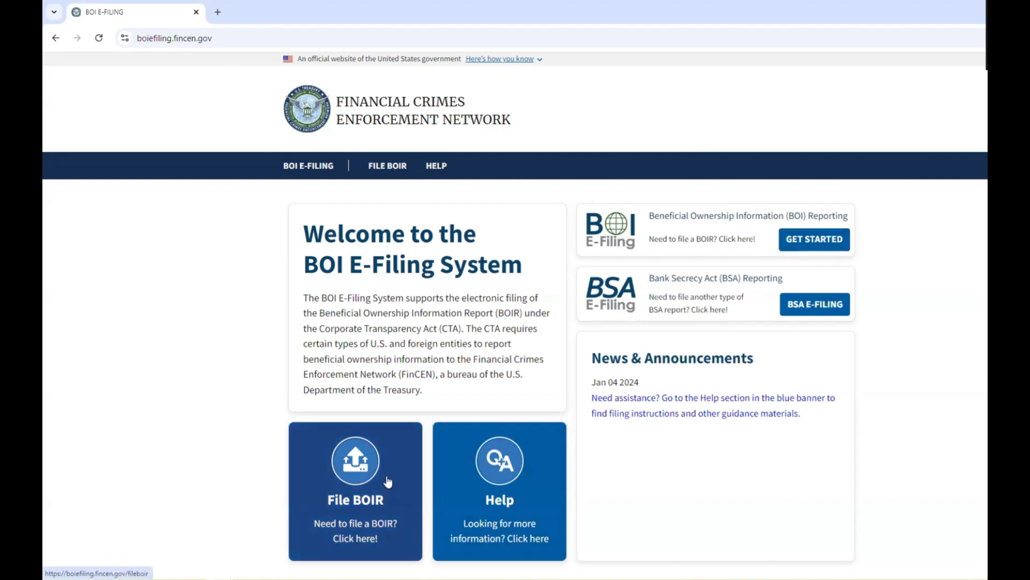
Go to File BOIR and start the online filing with Prepare & Submit BOIR.
{"action": "left_click", "coordinate": [384, 479]}
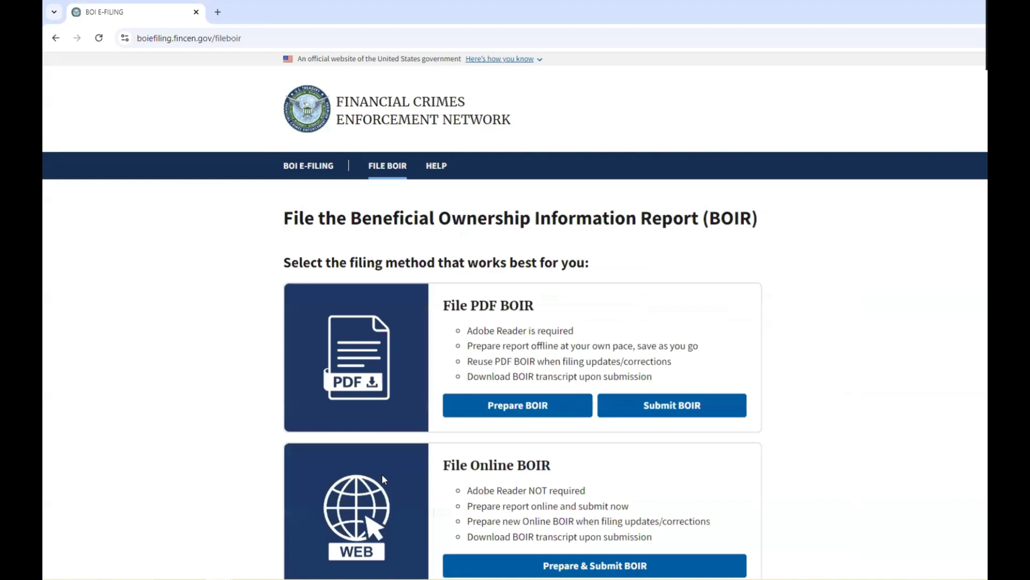
{"action": "scroll", "coordinate": [389, 436], "scroll_direction": "down", "scroll_amount": 1}
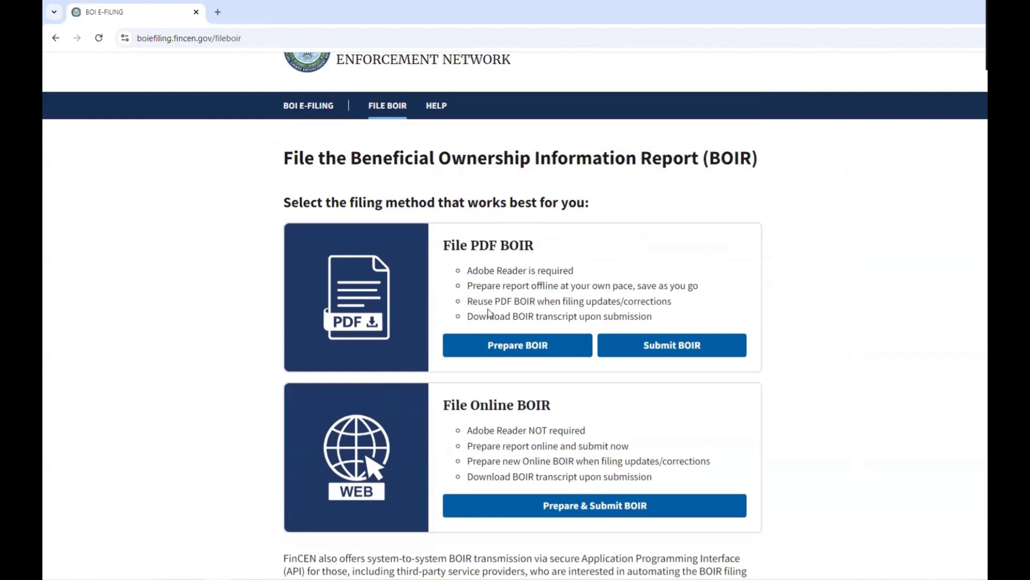
{"action": "left_click_drag", "start_coordinate": [447, 404], "coordinate": [550, 402]}
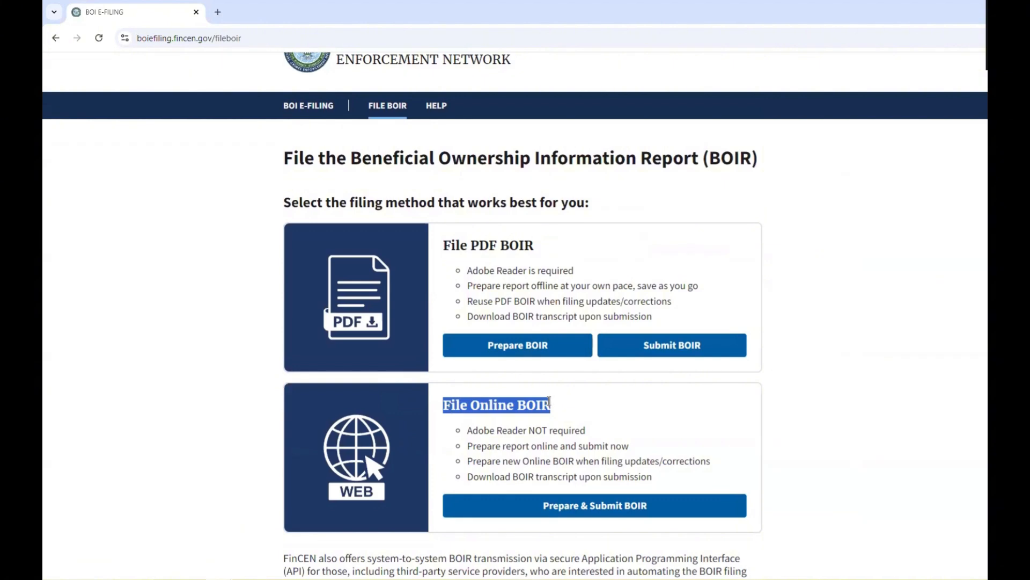
{"action": "left_click", "coordinate": [579, 417]}
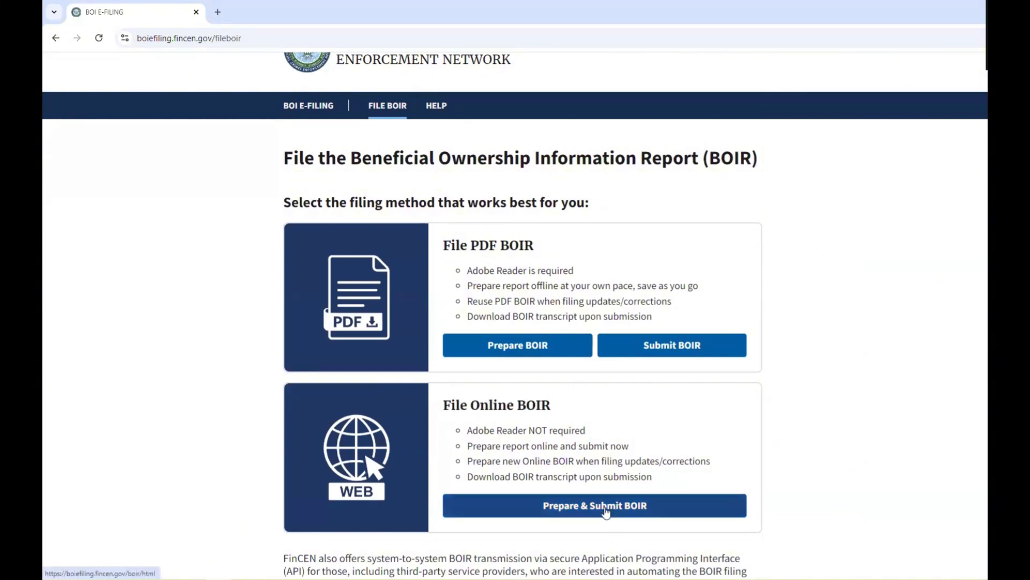
{"action": "left_click", "coordinate": [606, 511]}
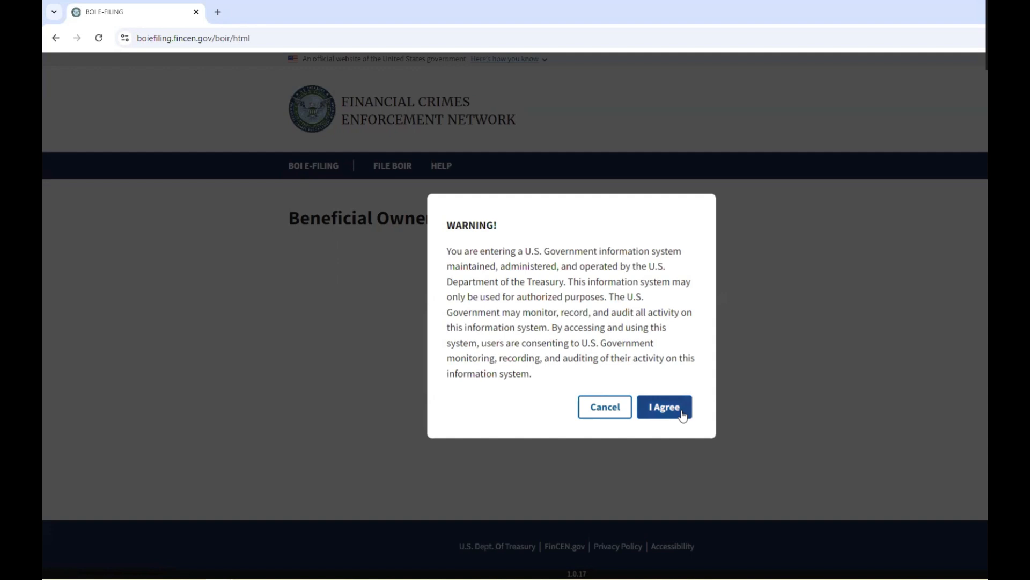
Accept the warning and view the Reporting Company, Company Applicant and Beneficial Owner sections.
{"action": "left_click", "coordinate": [665, 407]}
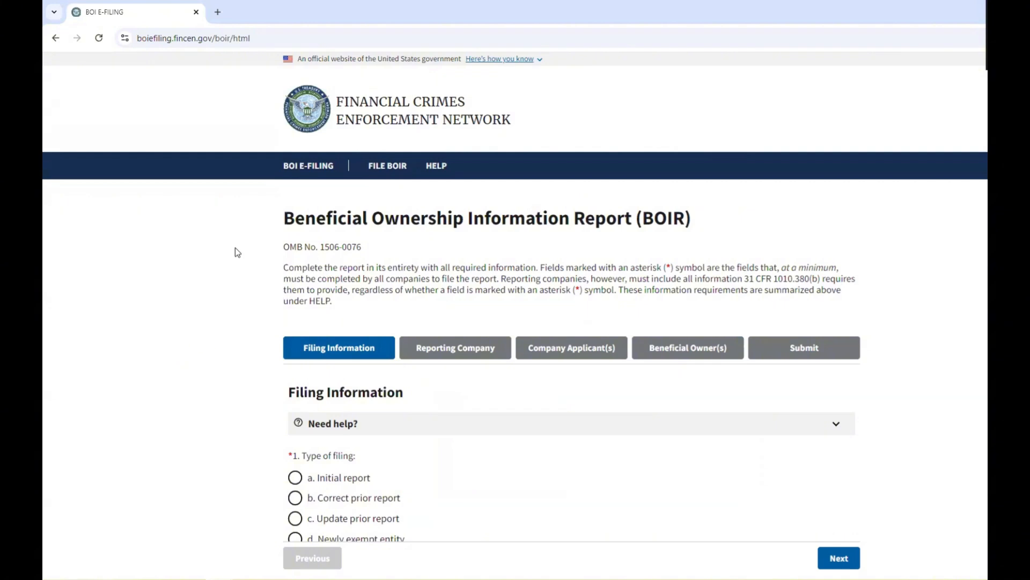
{"action": "scroll", "coordinate": [225, 271], "scroll_direction": "down", "scroll_amount": 3}
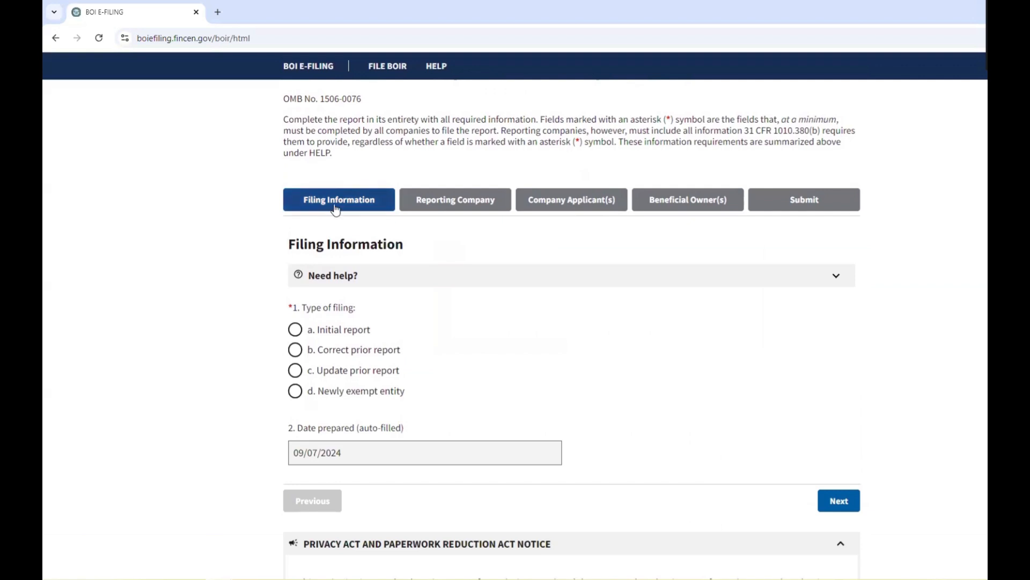
{"action": "left_click", "coordinate": [452, 206]}
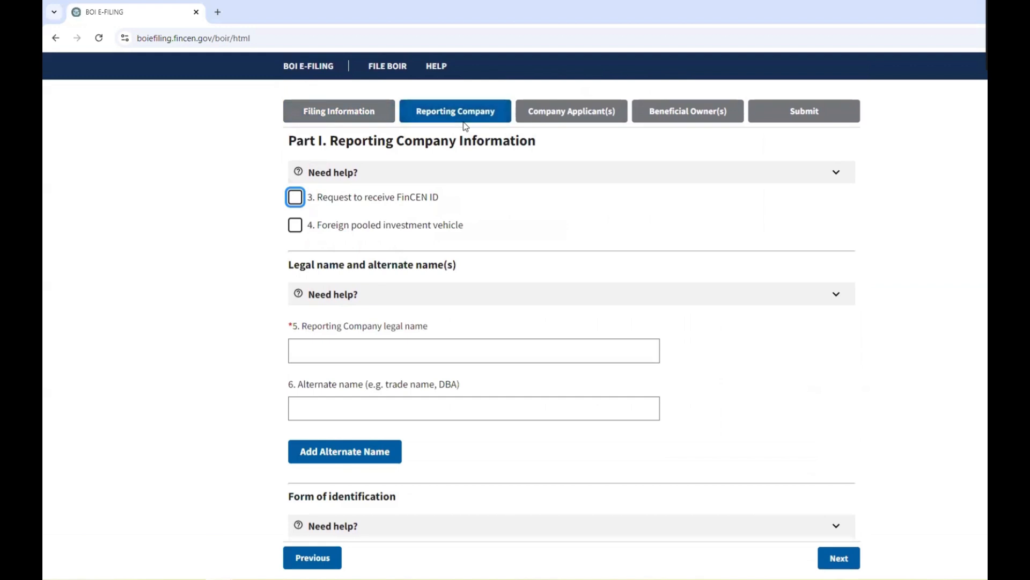
{"action": "left_click", "coordinate": [573, 119]}
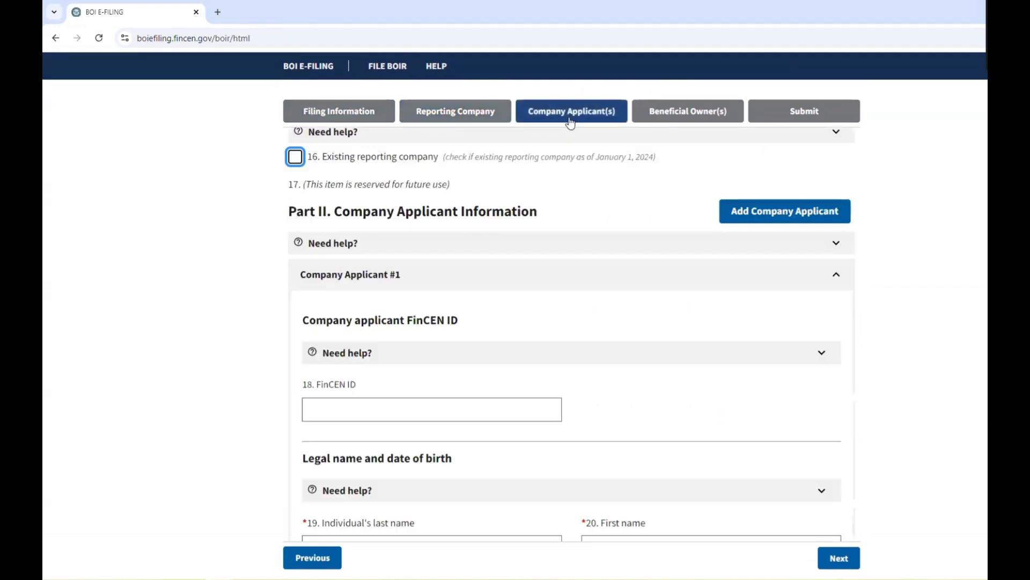
{"action": "left_click", "coordinate": [689, 118]}
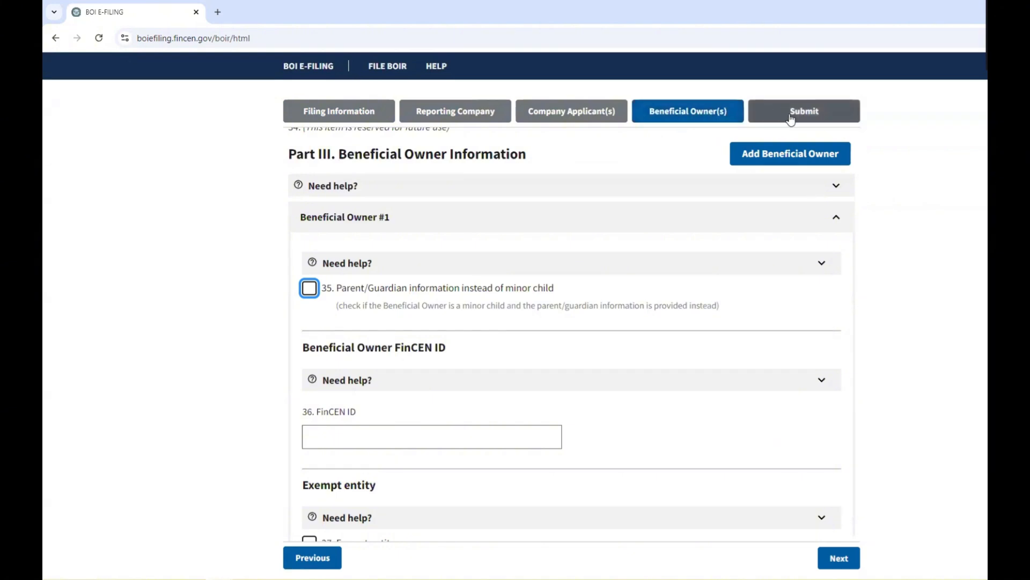
In Filing Information, set the type of filing to a. Initial report.
{"action": "left_click", "coordinate": [353, 117]}
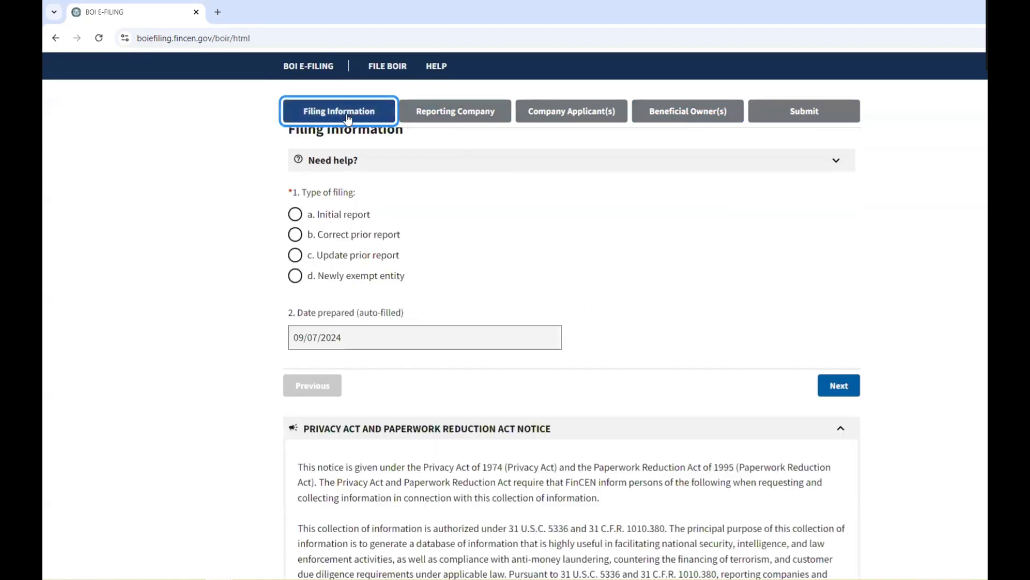
{"action": "scroll", "coordinate": [561, 230], "scroll_direction": "up", "scroll_amount": 1}
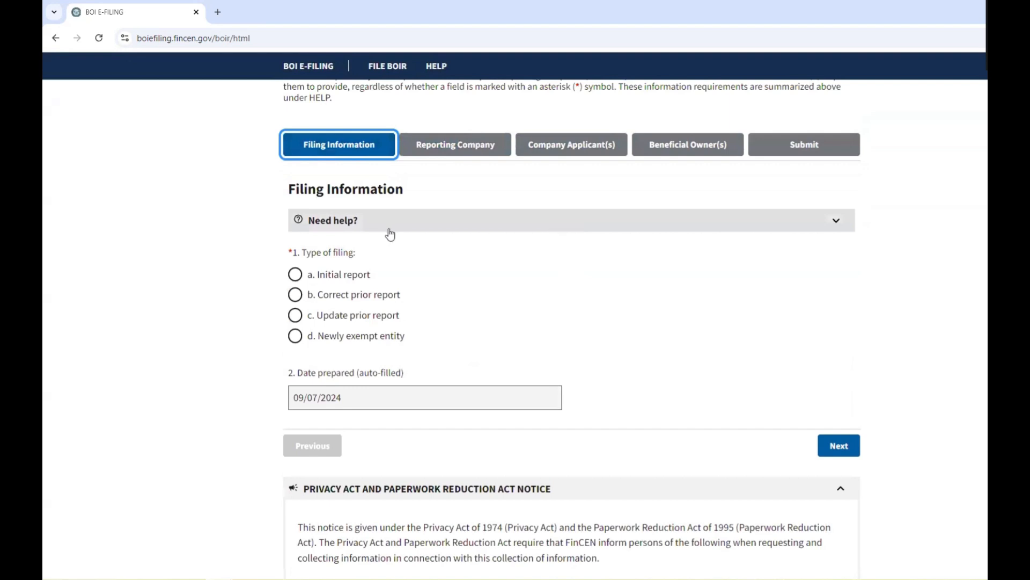
{"action": "left_click", "coordinate": [303, 277]}
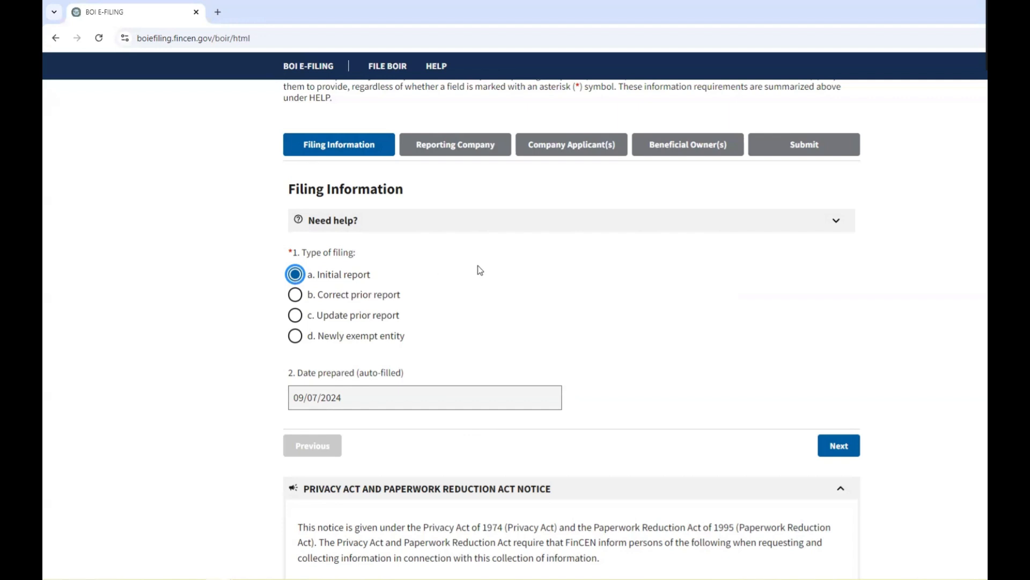
{"action": "mouse_move", "coordinate": [384, 300]}
{"action": "mouse_move", "coordinate": [327, 320]}
Move to the Reporting Company part and tick 3, Request to receive FinCEN ID.
{"action": "left_click", "coordinate": [833, 446]}
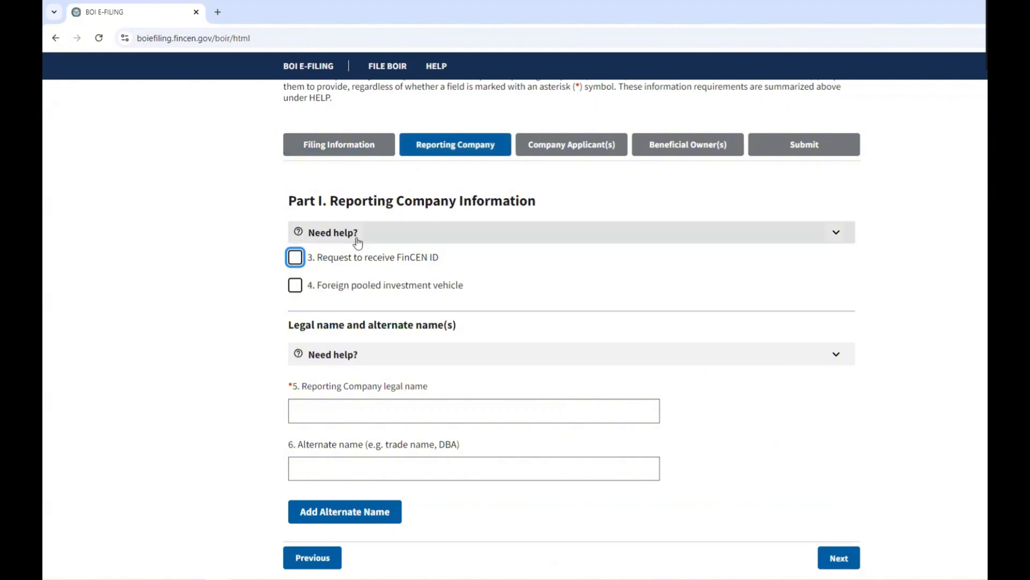
{"action": "mouse_move", "coordinate": [326, 266]}
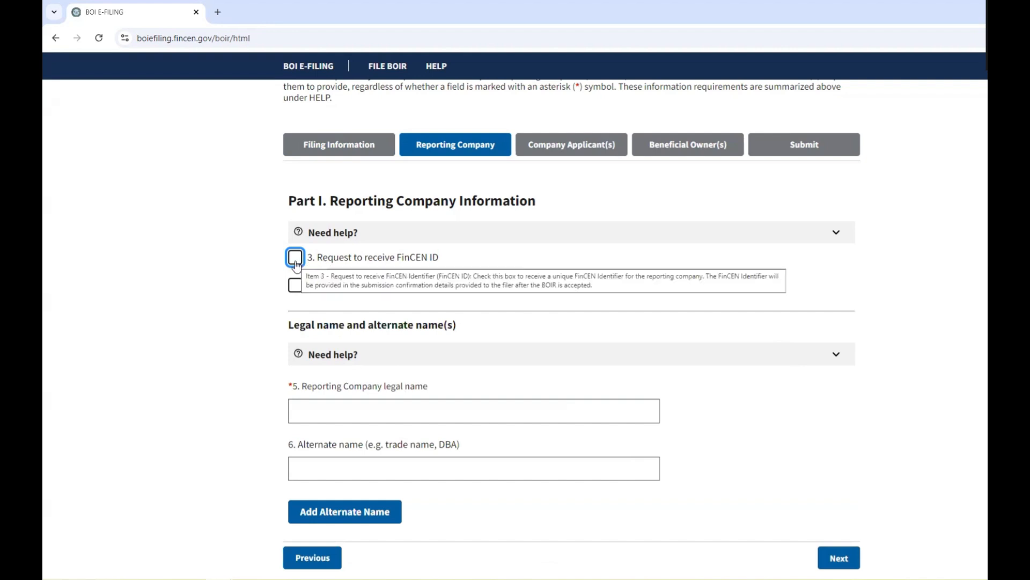
{"action": "left_click", "coordinate": [295, 258]}
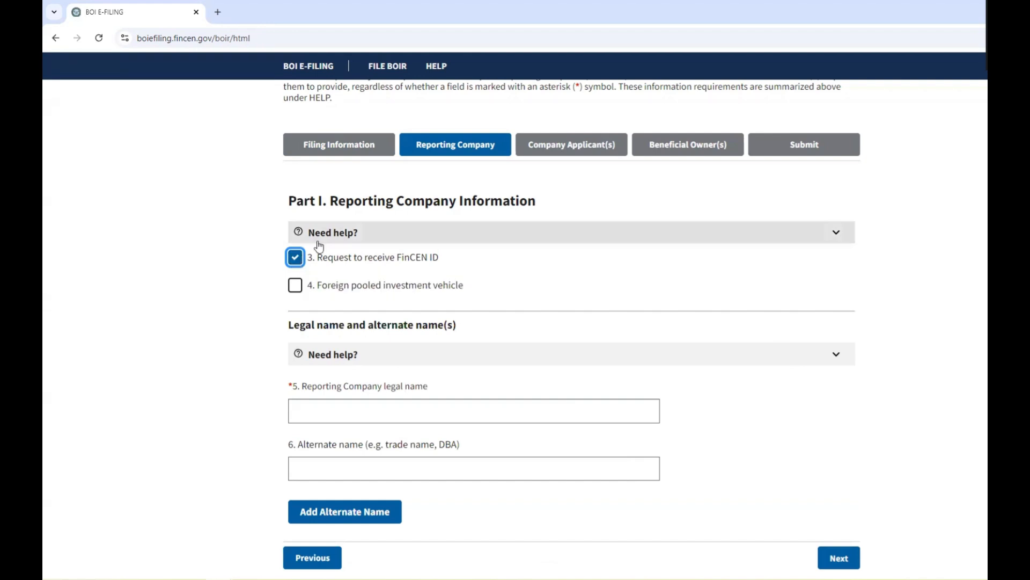
{"action": "scroll", "coordinate": [469, 276], "scroll_direction": "down", "scroll_amount": 1}
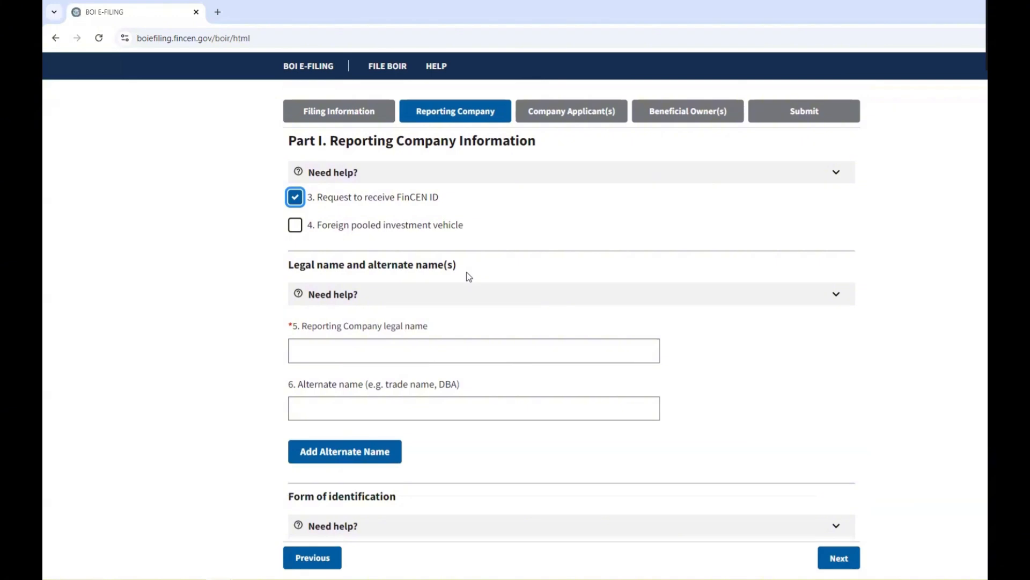
{"action": "scroll", "coordinate": [468, 276], "scroll_direction": "down", "scroll_amount": 1}
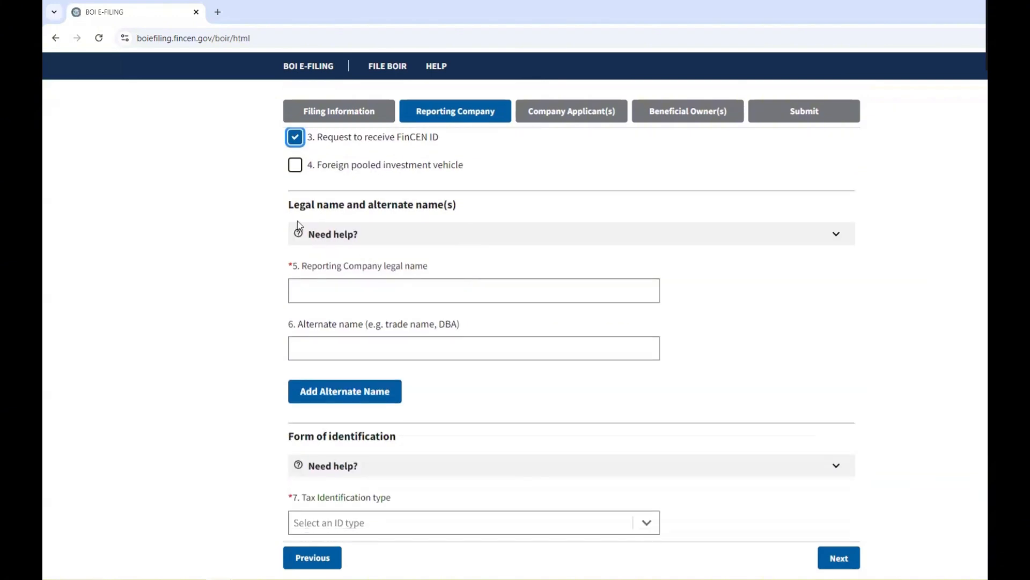
{"action": "left_click_drag", "start_coordinate": [290, 204], "coordinate": [462, 210]}
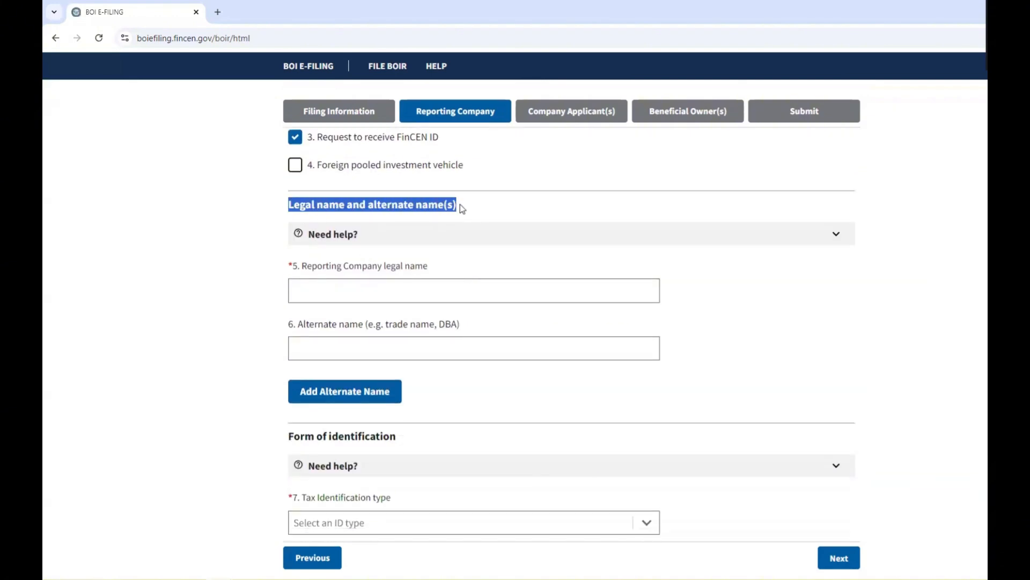
{"action": "left_click", "coordinate": [423, 295]}
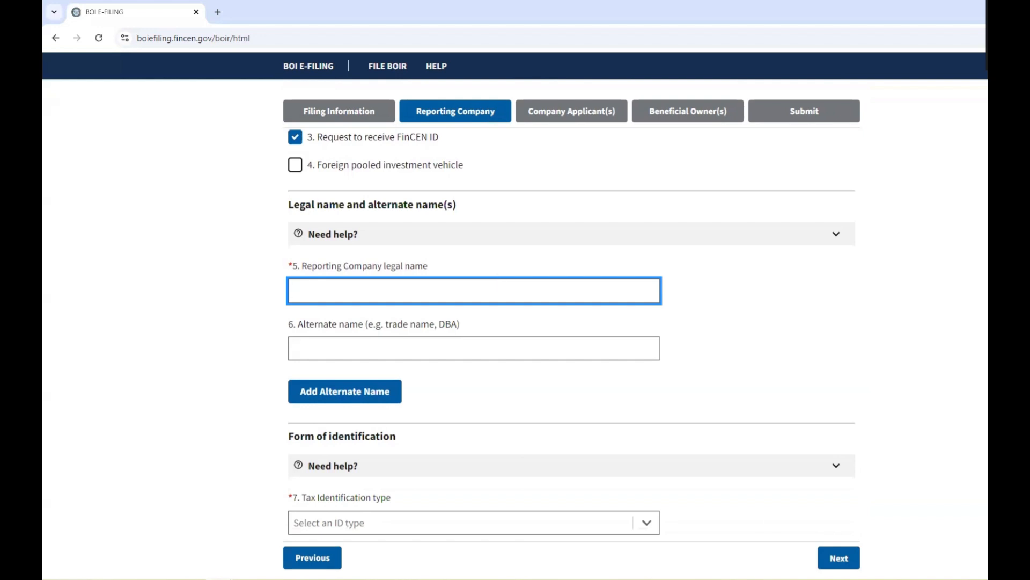
{"action": "key", "text": "alt+Tab"}
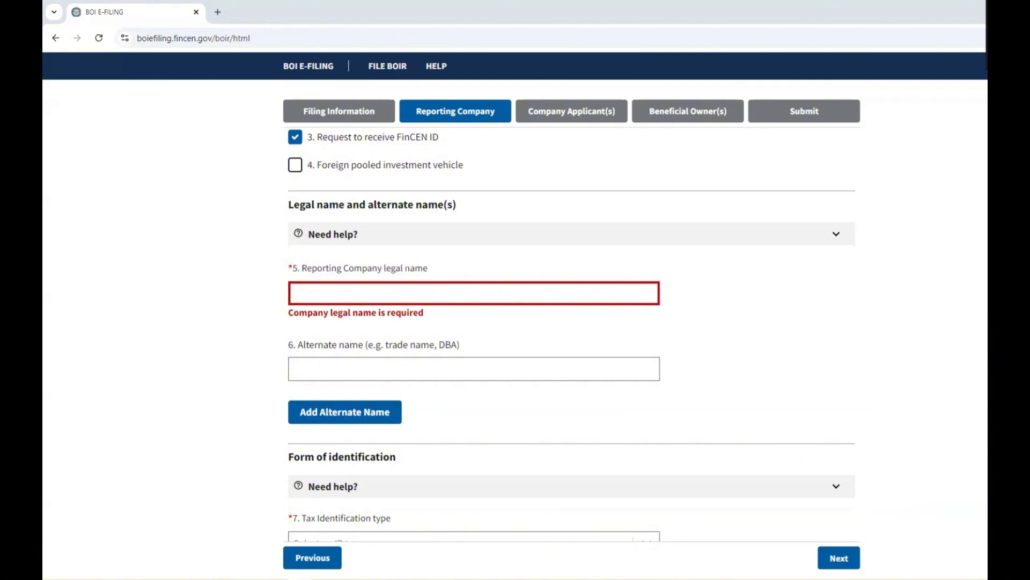
Enter 'Core Accounting & Consulting Group LLC' as the company's legal name.
{"action": "left_click", "coordinate": [503, 298]}
{"action": "type", "text": "Core Accou"}
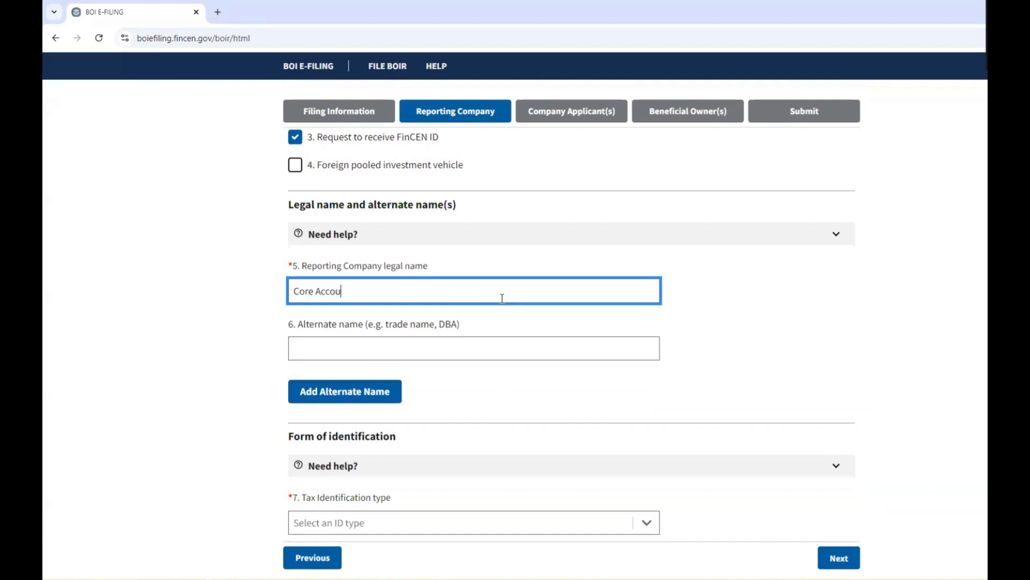
{"action": "type", "text": "nting & "}
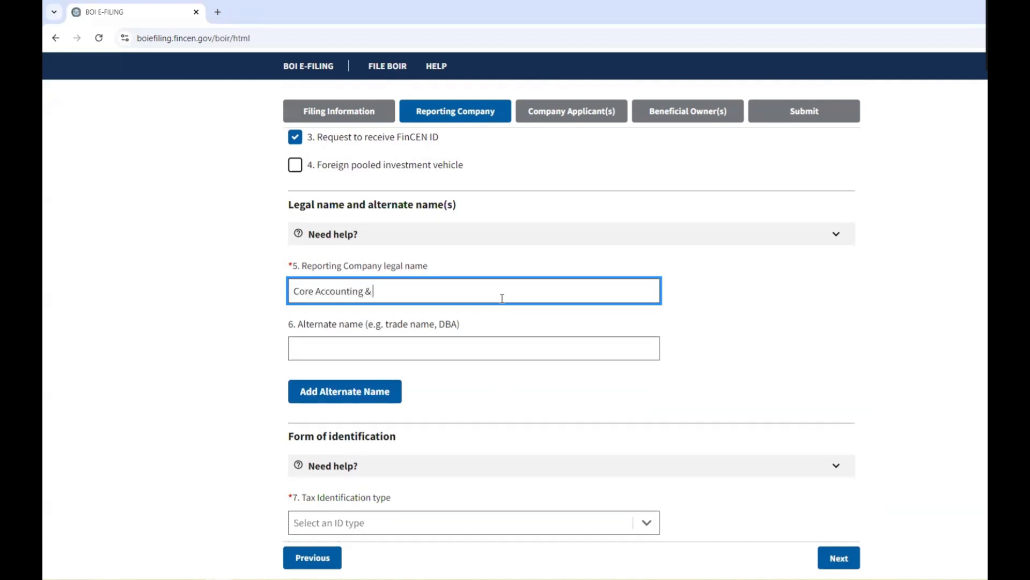
{"action": "type", "text": "Consulting"}
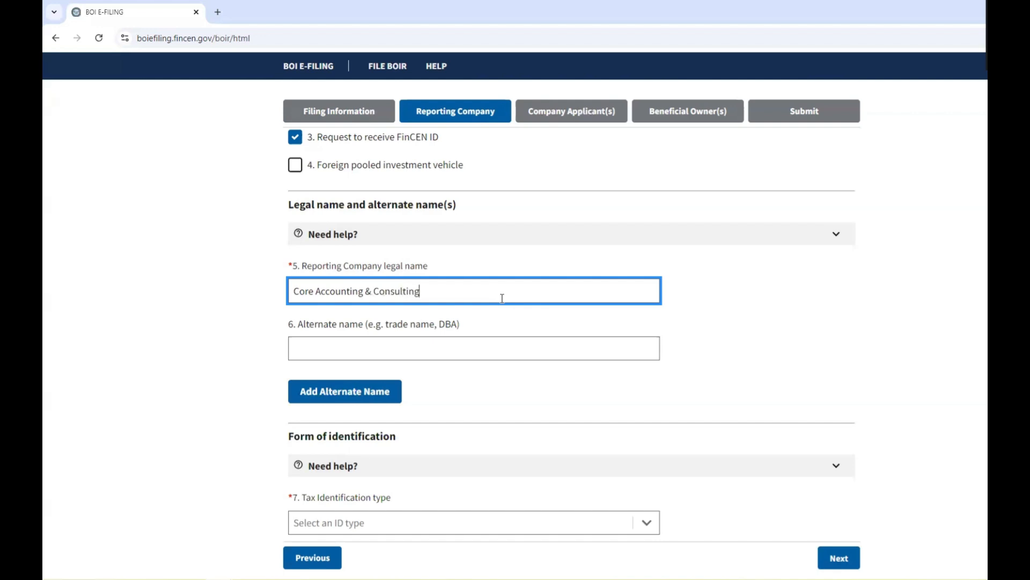
{"action": "type", "text": " Group LLC"}
{"action": "left_click", "coordinate": [463, 346]}
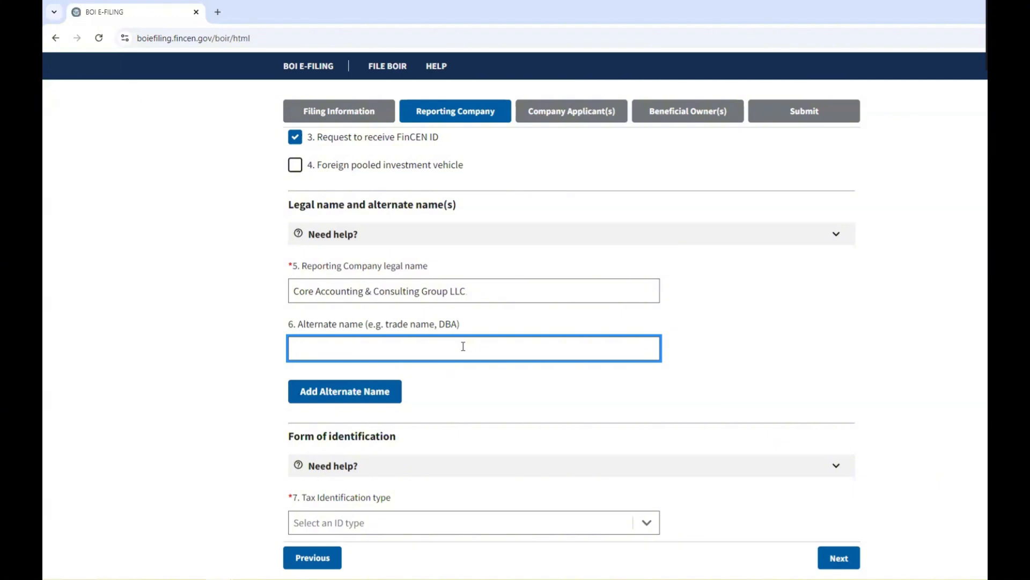
Expand the item 7 Tax Identification type list under Form of identification.
{"action": "scroll", "coordinate": [463, 346], "scroll_direction": "down", "scroll_amount": 3}
{"action": "scroll", "coordinate": [463, 350], "scroll_direction": "down", "scroll_amount": 1}
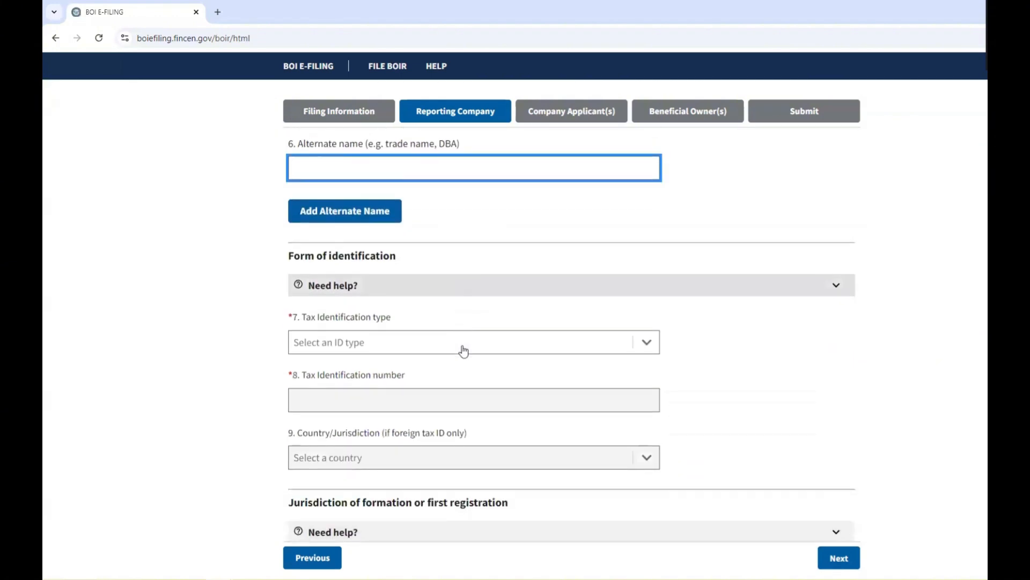
{"action": "scroll", "coordinate": [462, 345], "scroll_direction": "down", "scroll_amount": 1}
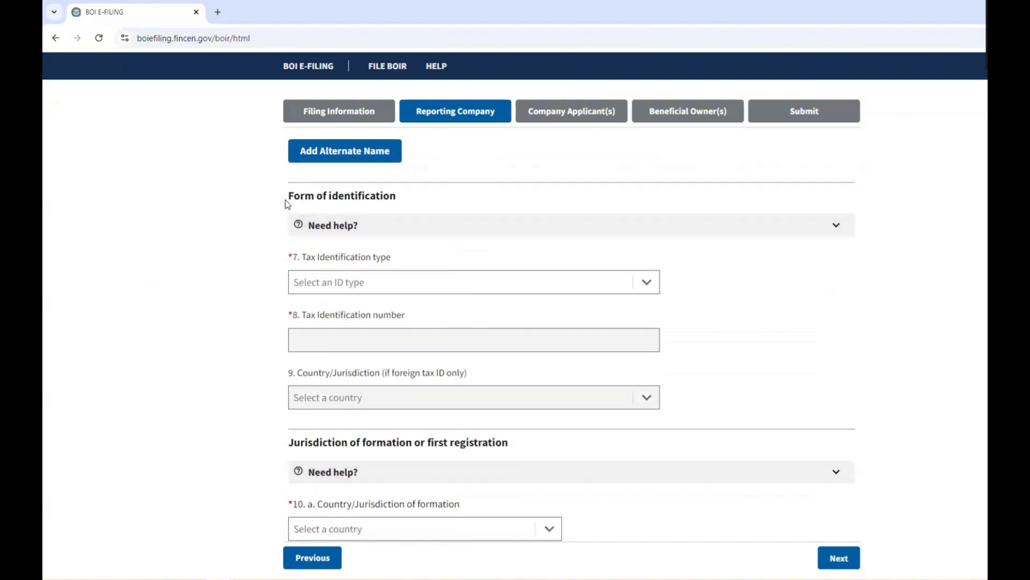
{"action": "left_click_drag", "start_coordinate": [289, 195], "coordinate": [417, 200]}
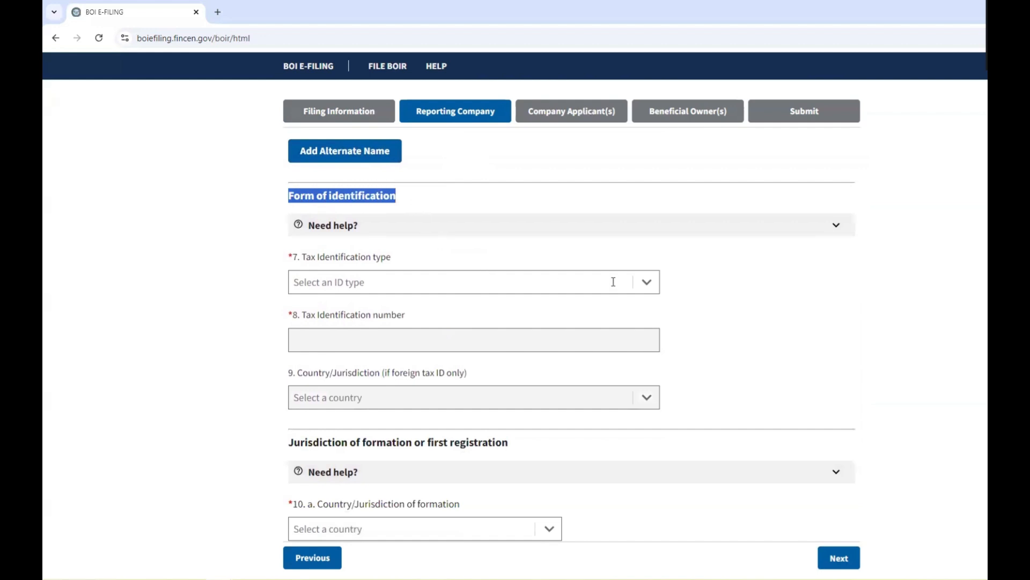
{"action": "left_click", "coordinate": [647, 282]}
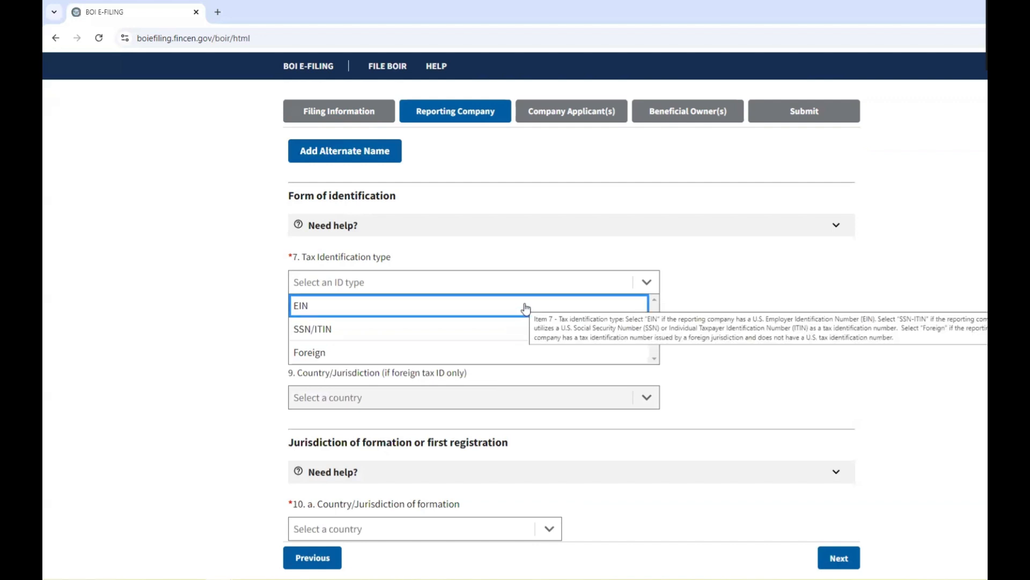
Set the tax identification type to EIN and enter the company's nine-digit EIN.
{"action": "left_click", "coordinate": [524, 306]}
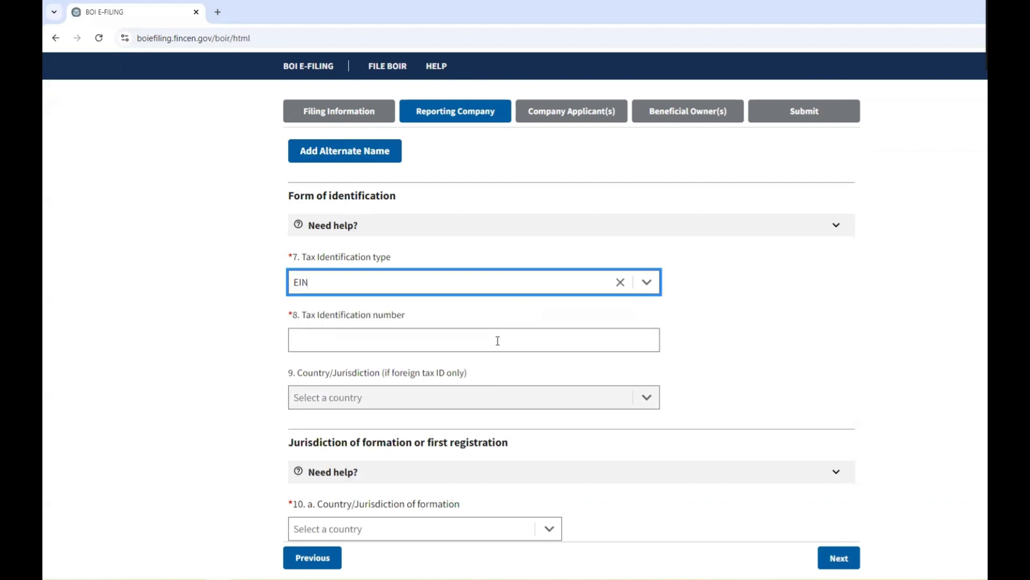
{"action": "left_click", "coordinate": [498, 341]}
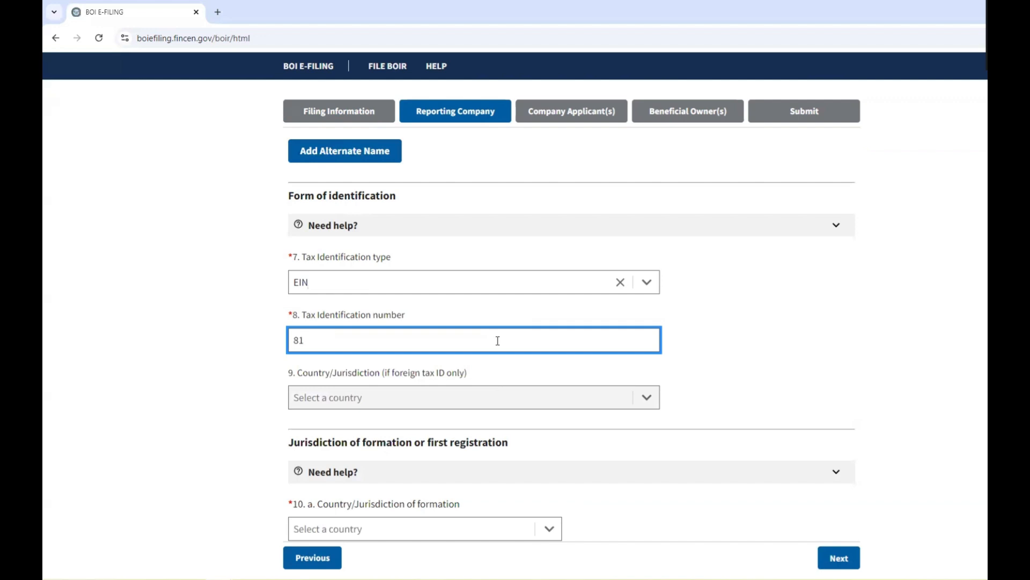
{"action": "left_click", "coordinate": [363, 380]}
{"action": "scroll", "coordinate": [365, 380], "scroll_direction": "down", "scroll_amount": 1}
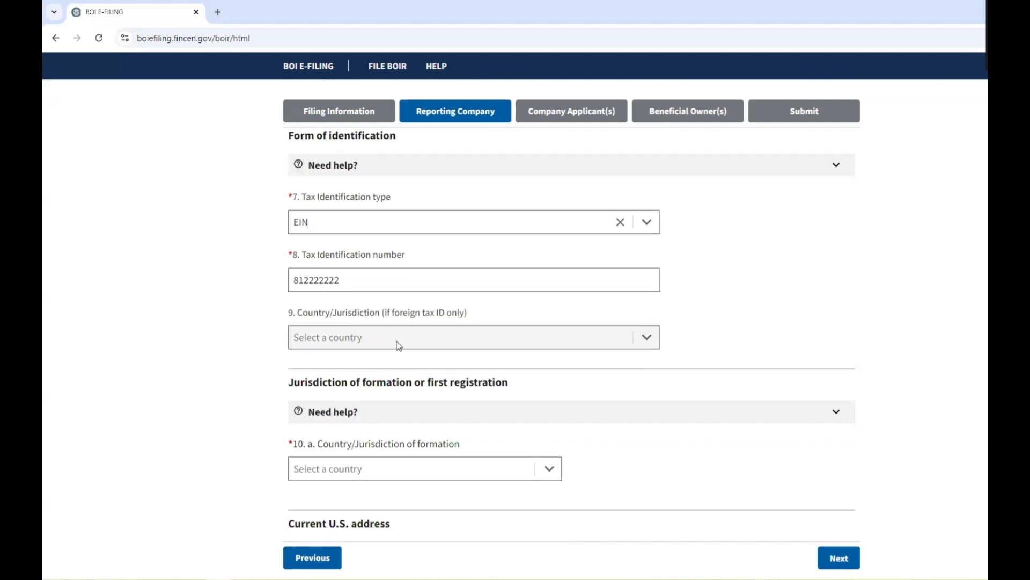
{"action": "mouse_move", "coordinate": [435, 321]}
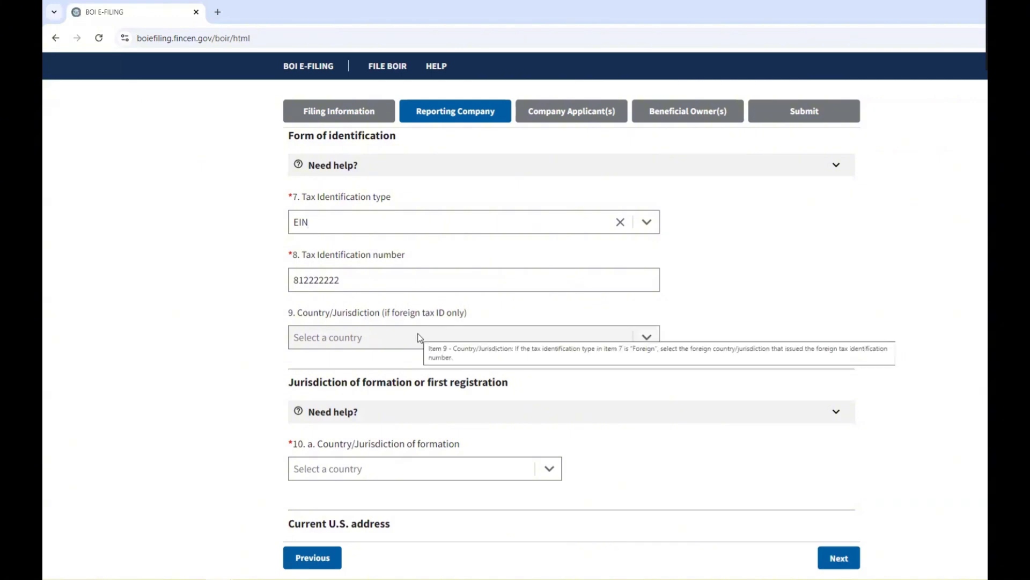
{"action": "scroll", "coordinate": [418, 335], "scroll_direction": "down", "scroll_amount": 2}
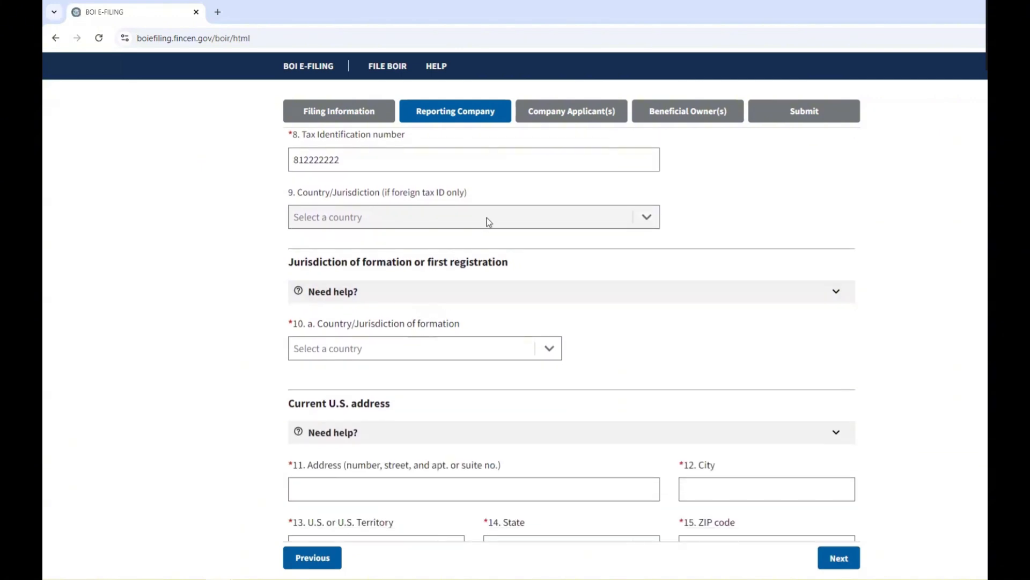
{"action": "scroll", "coordinate": [424, 307], "scroll_direction": "down", "scroll_amount": 1}
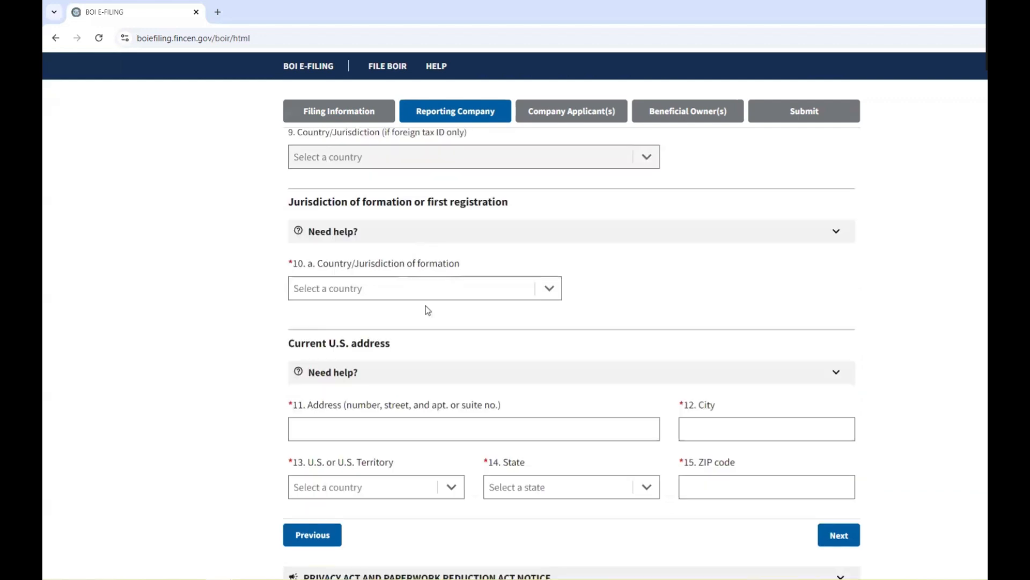
Set the formation country to United States of America and the state to Pennsylvania.
{"action": "left_click", "coordinate": [543, 291]}
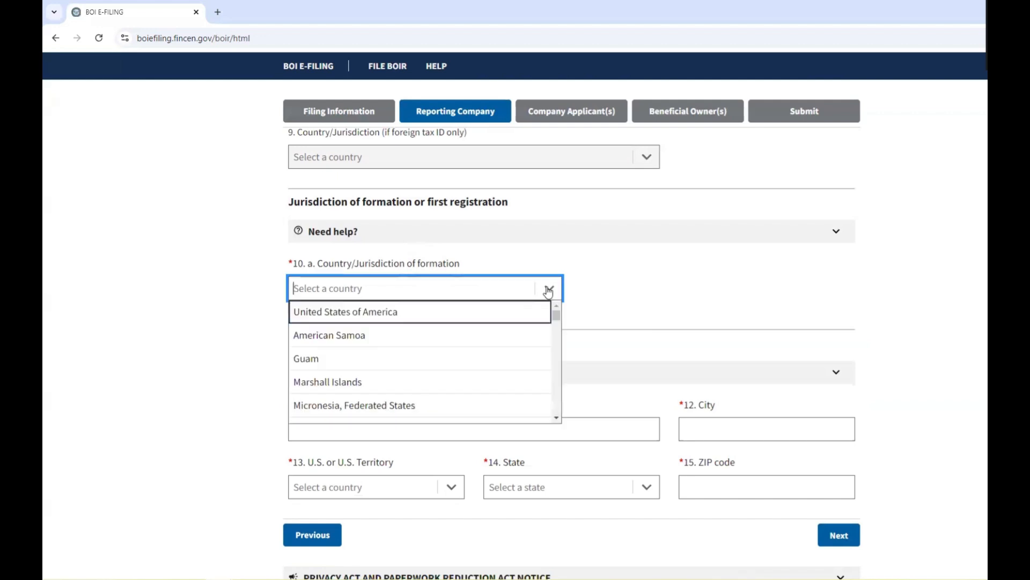
{"action": "left_click", "coordinate": [378, 318]}
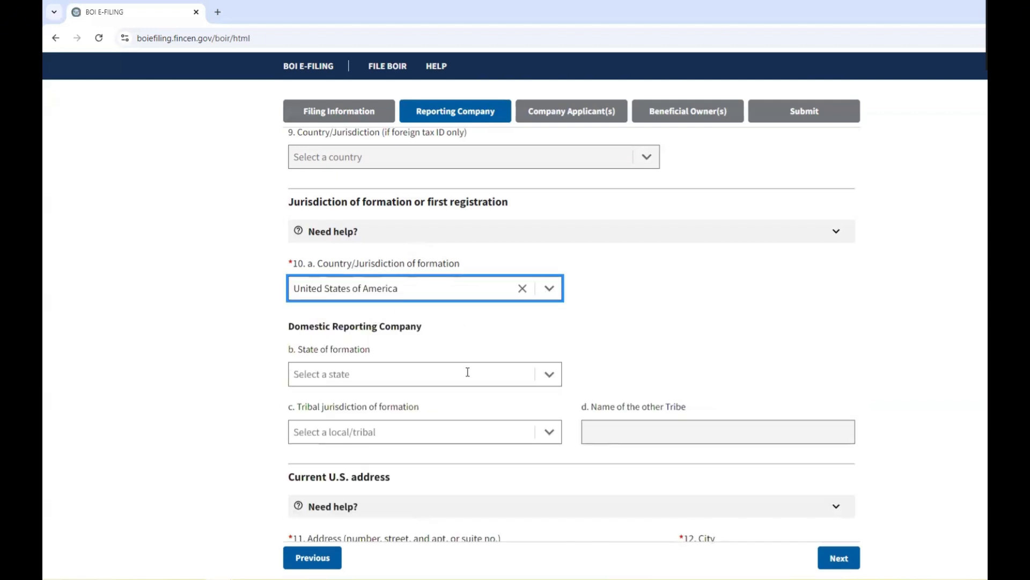
{"action": "left_click", "coordinate": [509, 375]}
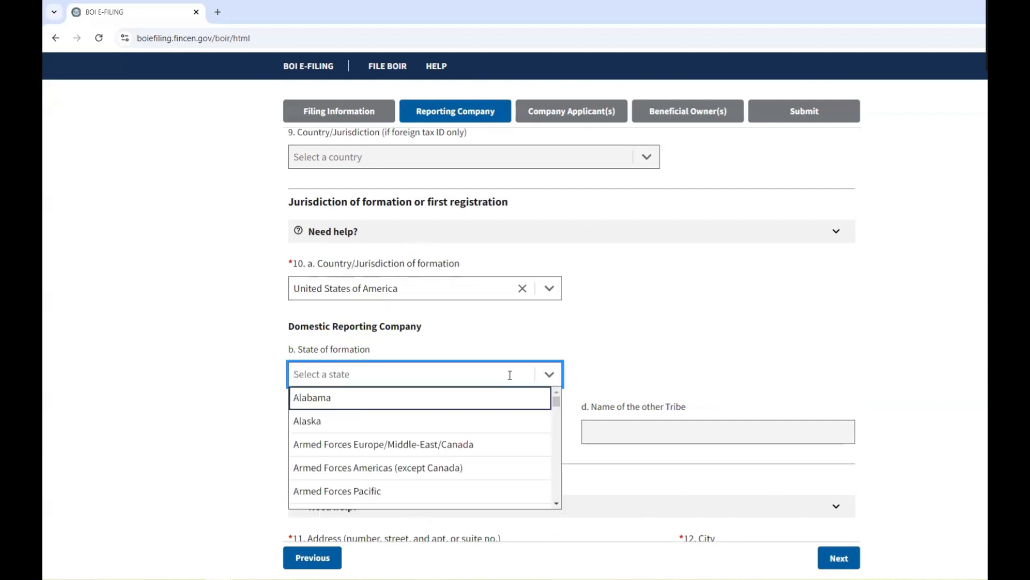
{"action": "type", "text": "penn"}
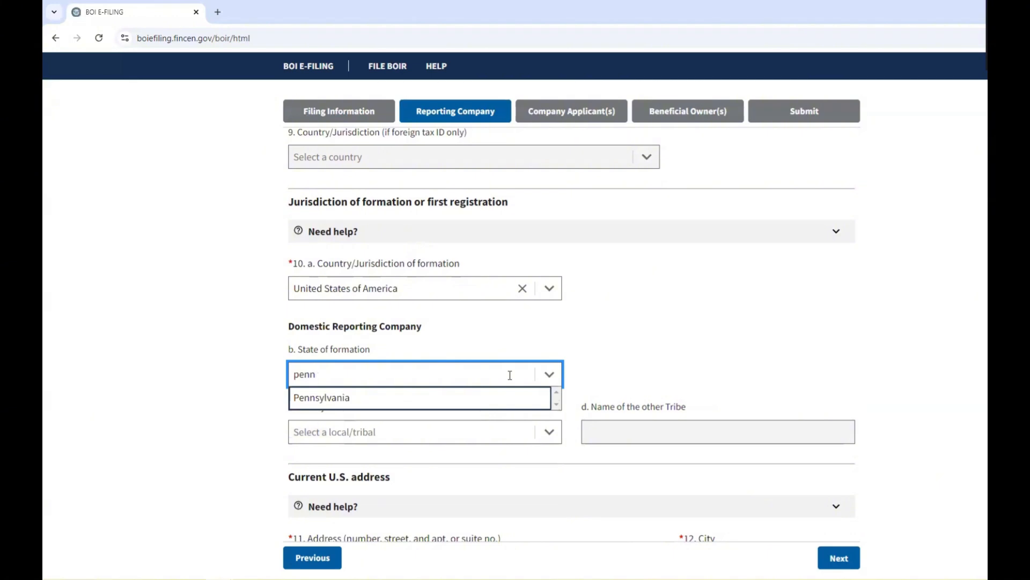
{"action": "left_click", "coordinate": [476, 404]}
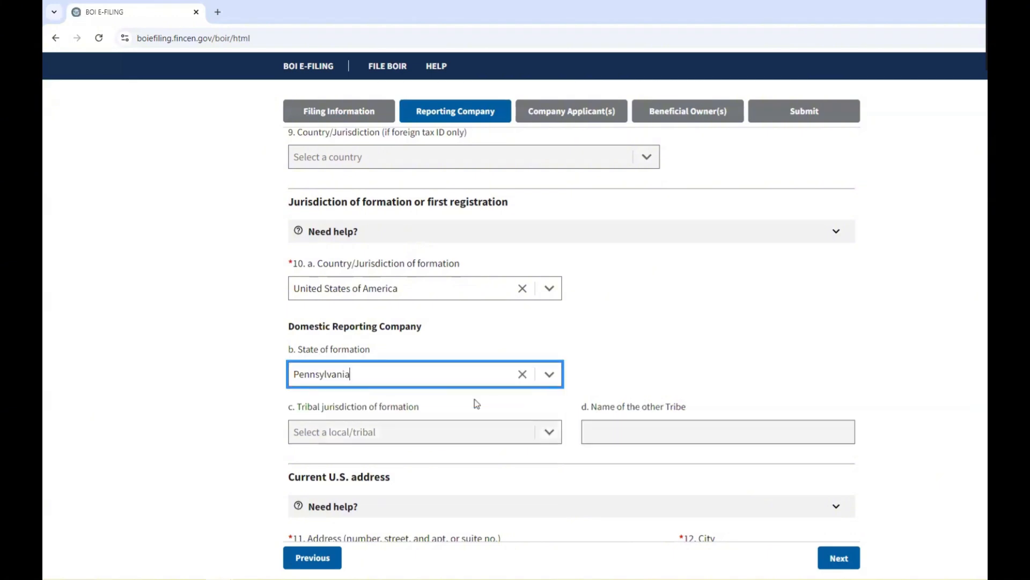
{"action": "scroll", "coordinate": [649, 356], "scroll_direction": "down", "scroll_amount": 1}
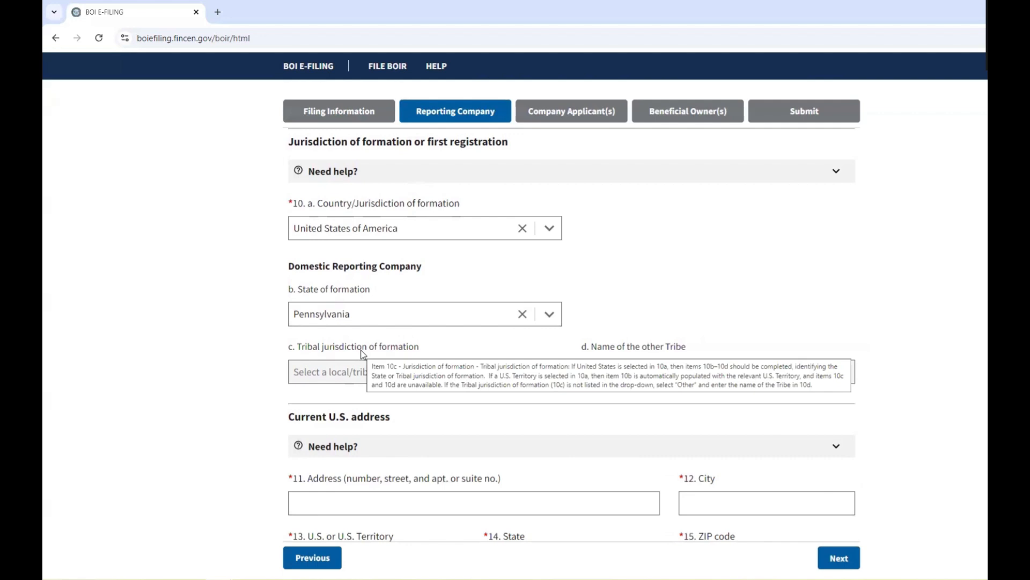
{"action": "scroll", "coordinate": [363, 354], "scroll_direction": "down", "scroll_amount": 3}
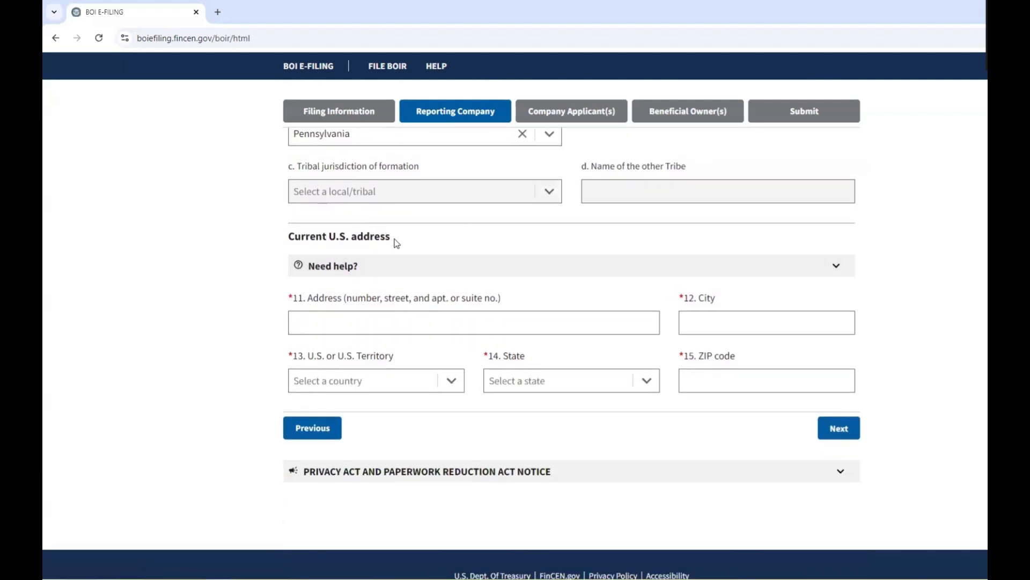
Enter the company's street address and city in the current U.S. address.
{"action": "left_click_drag", "start_coordinate": [397, 244], "coordinate": [293, 237]}
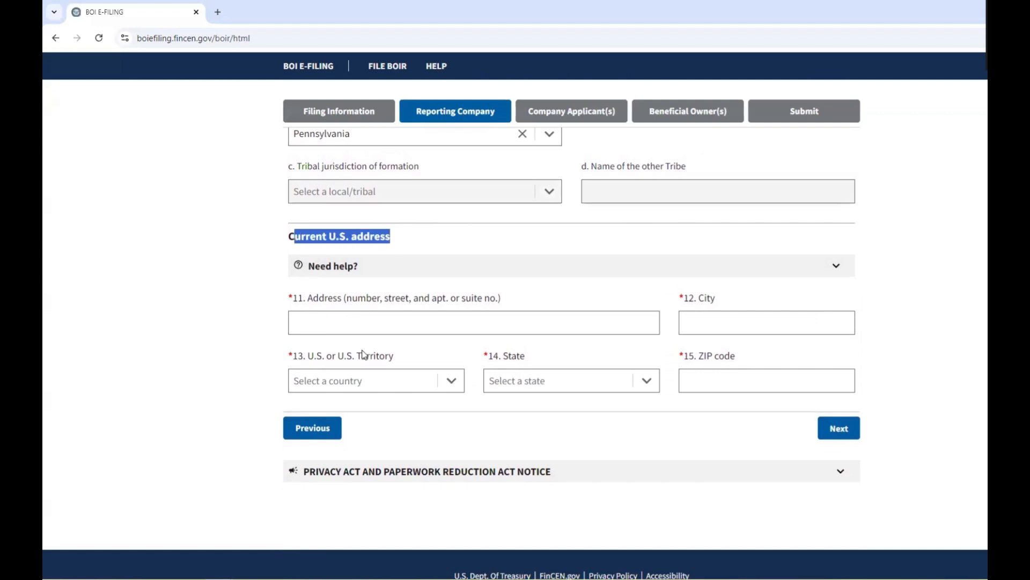
{"action": "left_click", "coordinate": [381, 319]}
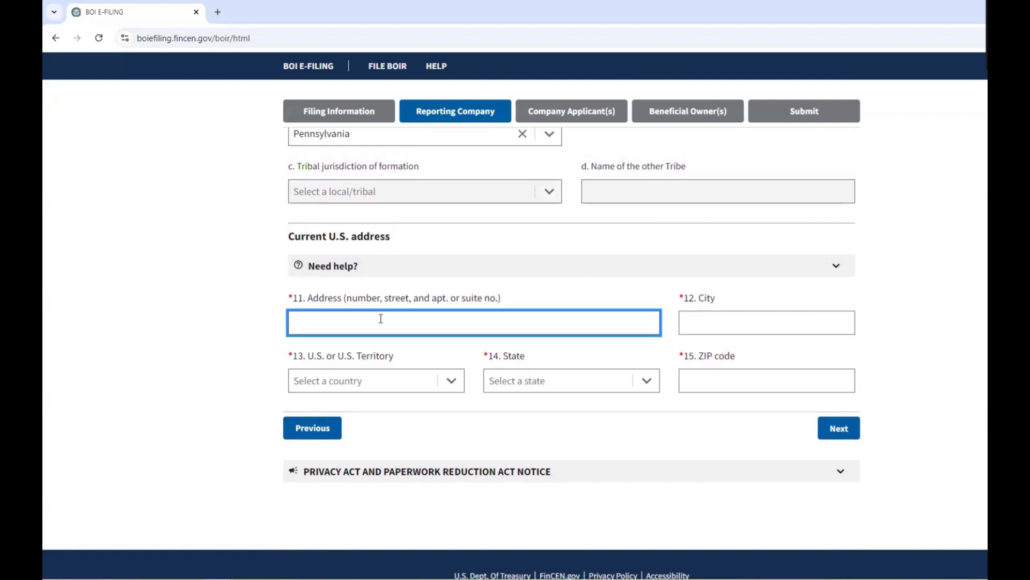
{"action": "key", "text": "Tab"}
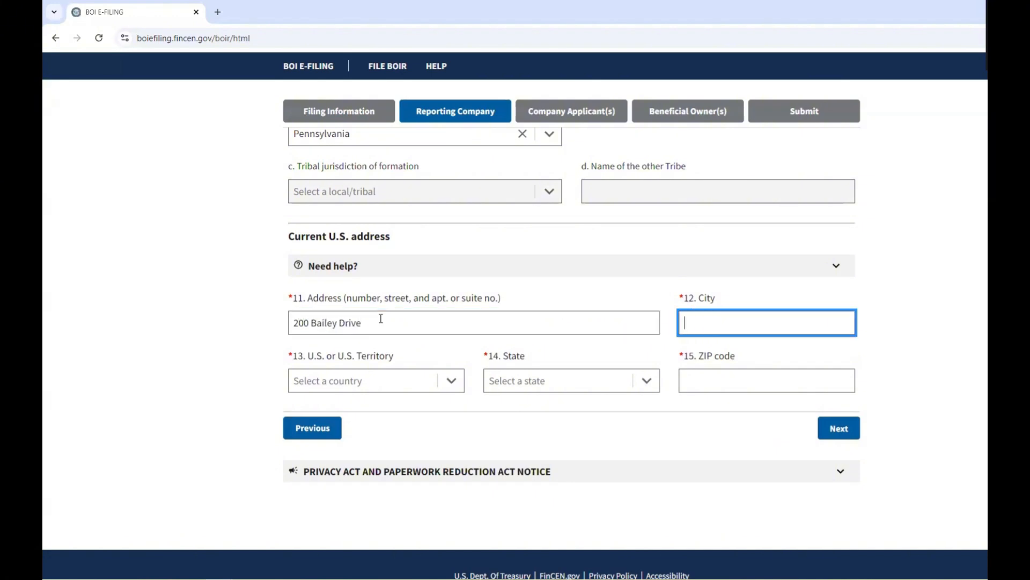
{"action": "type", "text": "Stewartstown"}
{"action": "key", "text": "Tab"}
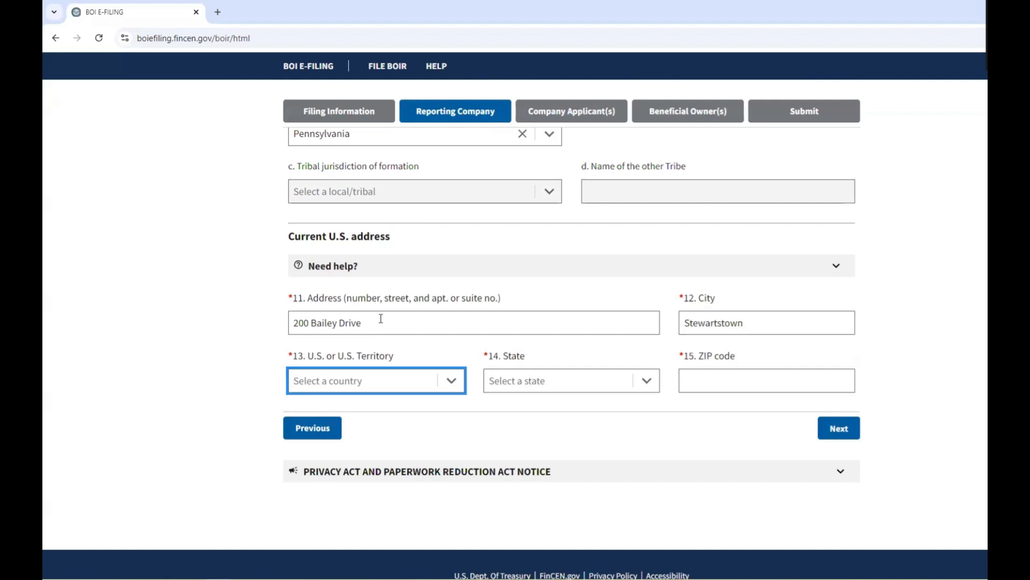
Set the address to United States of America and Pennsylvania, and enter the ZIP code.
{"action": "left_click", "coordinate": [460, 384]}
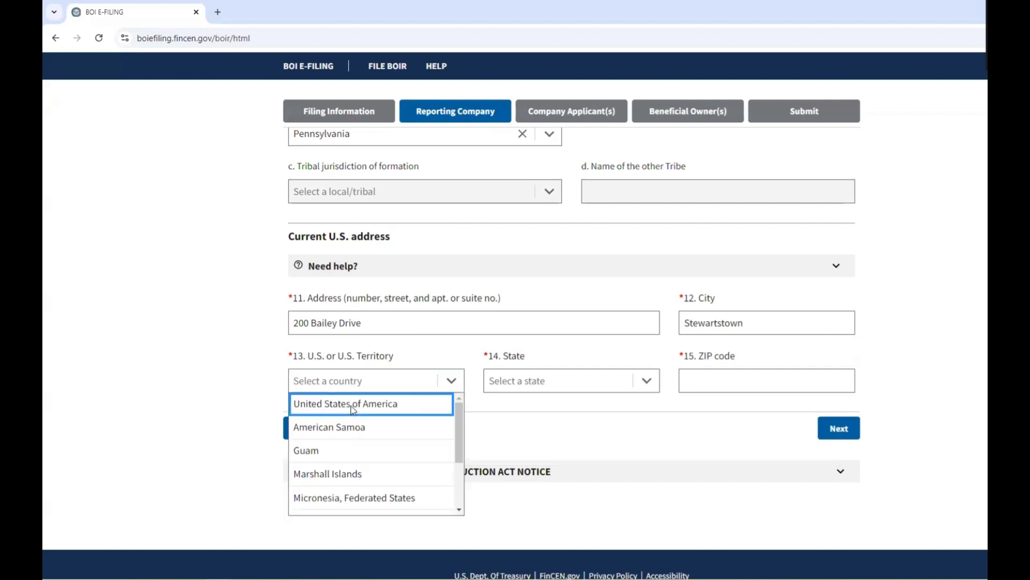
{"action": "left_click", "coordinate": [352, 409]}
{"action": "left_click", "coordinate": [612, 380]}
{"action": "left_click", "coordinate": [612, 381]}
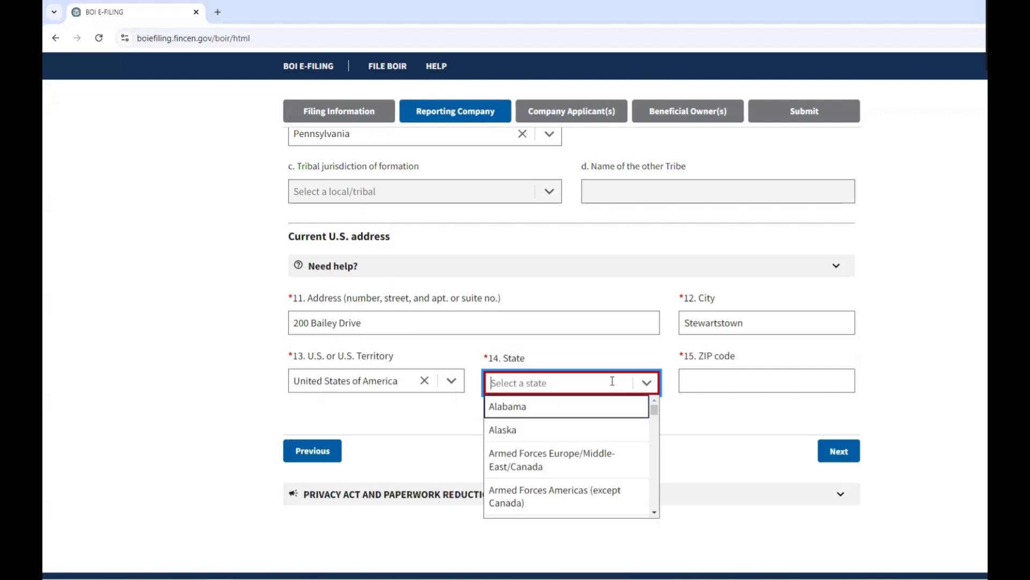
{"action": "type", "text": "penns"}
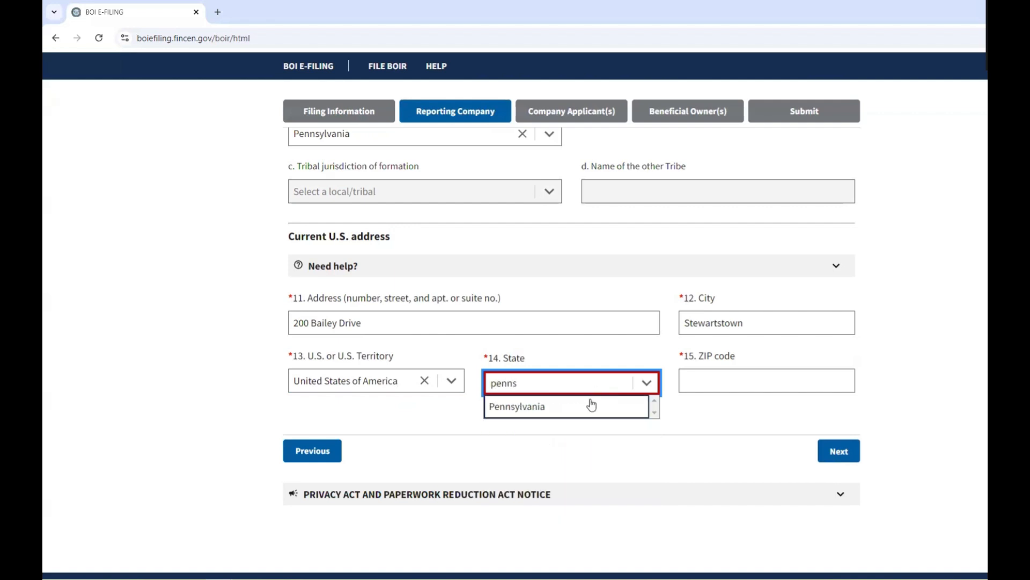
{"action": "left_click", "coordinate": [589, 412]}
{"action": "left_click", "coordinate": [752, 384]}
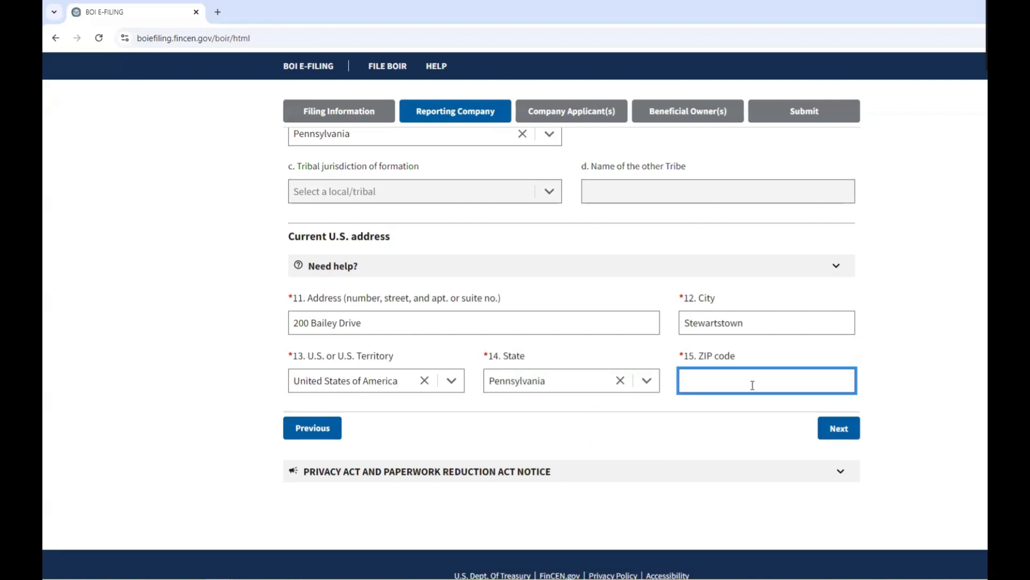
{"action": "type", "text": "17363"}
{"action": "left_click", "coordinate": [924, 351]}
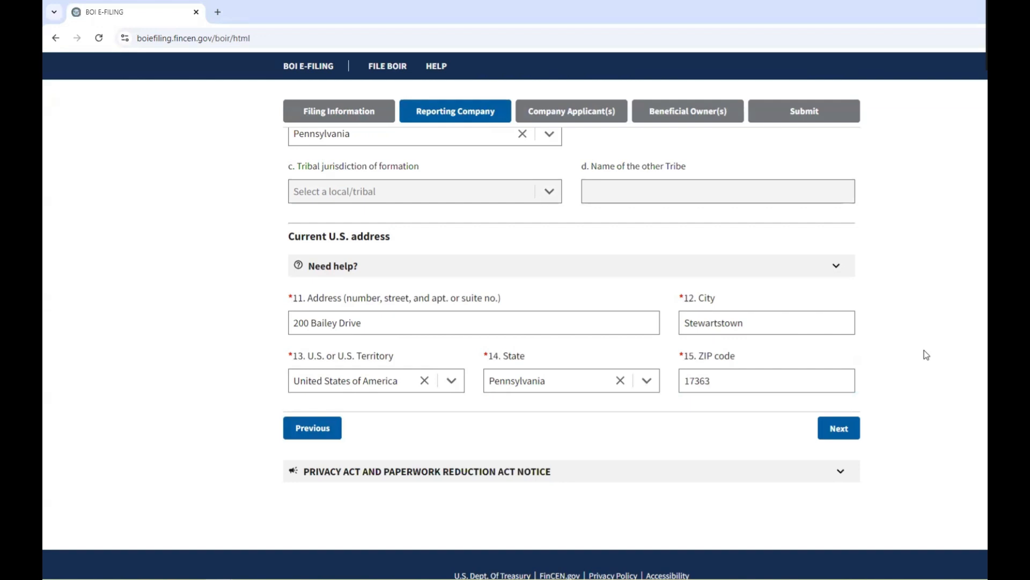
{"action": "left_click", "coordinate": [839, 428]}
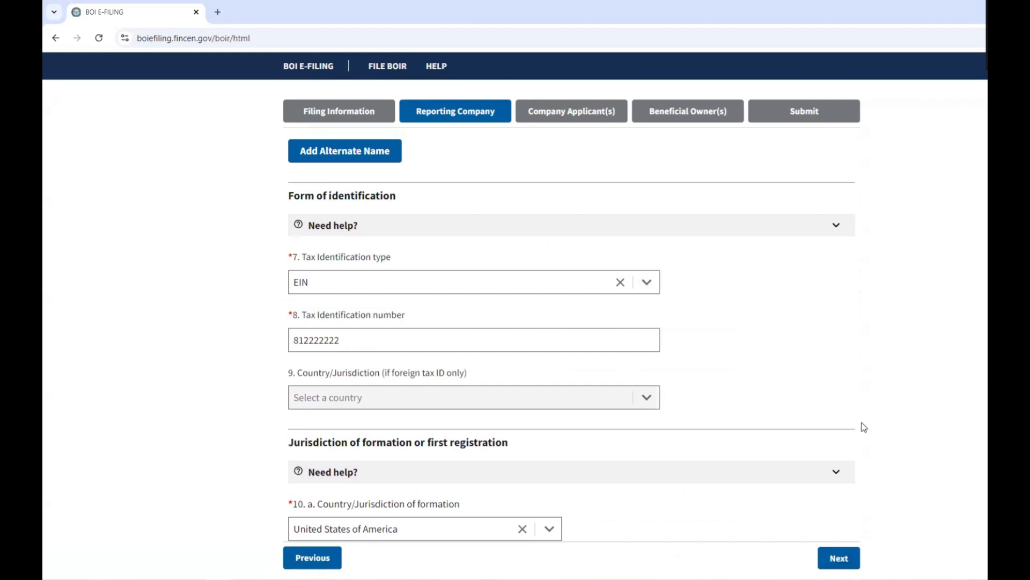
{"action": "scroll", "coordinate": [862, 423], "scroll_direction": "down", "scroll_amount": 9}
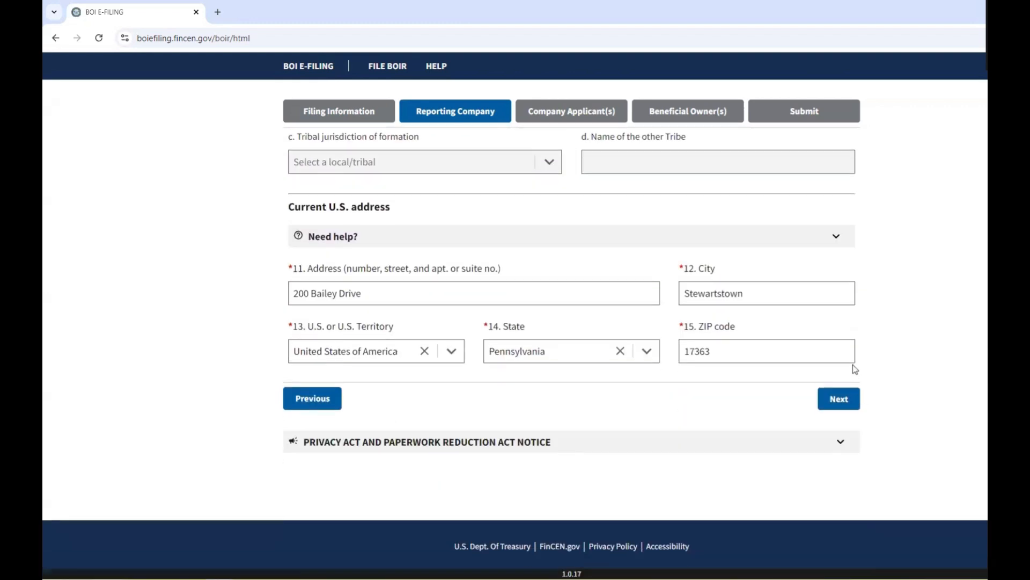
Continue to Company Applicant(s) and tick item 16, Existing reporting company.
{"action": "left_click", "coordinate": [835, 400]}
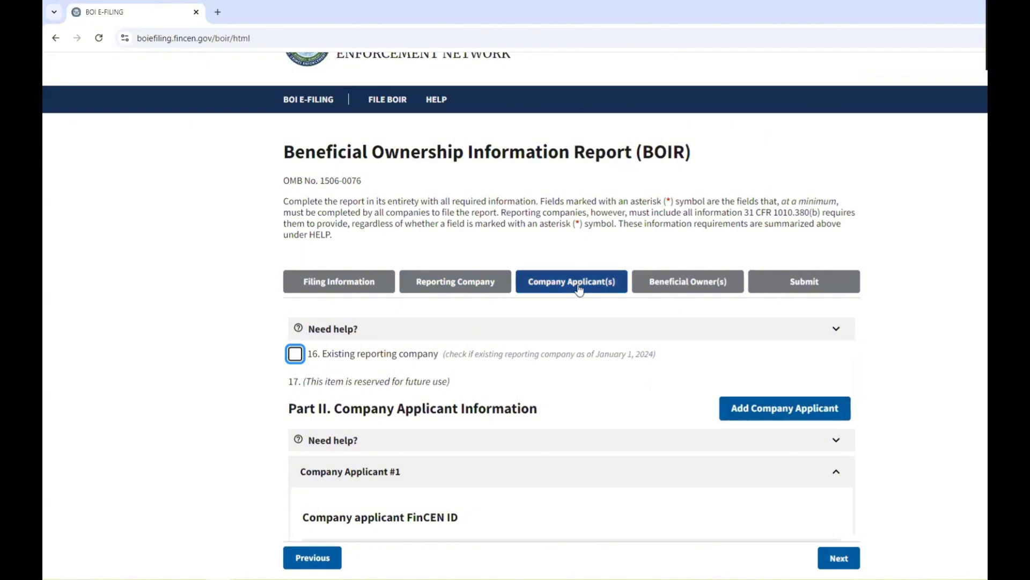
{"action": "scroll", "coordinate": [579, 289], "scroll_direction": "down", "scroll_amount": 2}
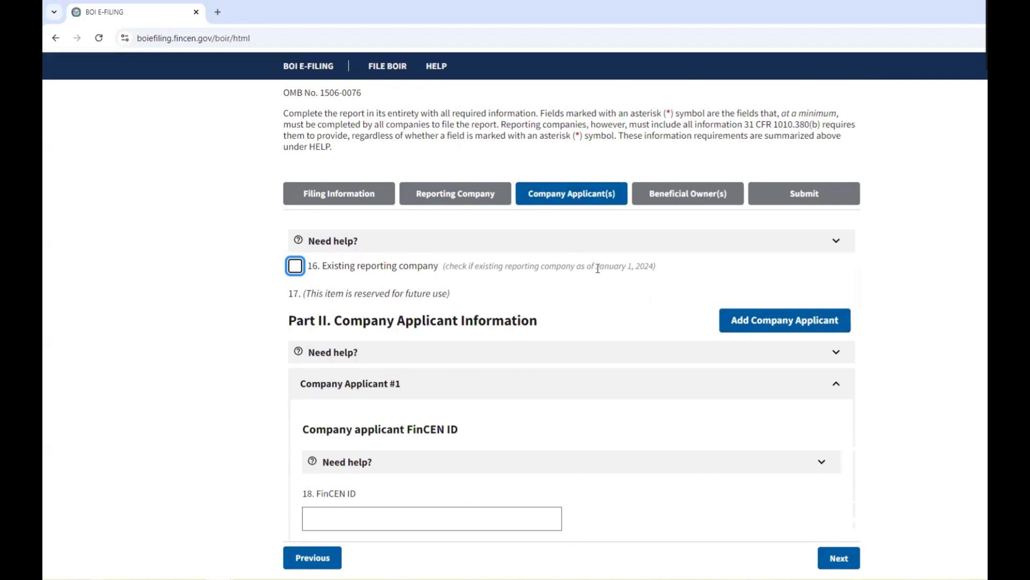
{"action": "left_click_drag", "start_coordinate": [596, 267], "coordinate": [655, 263]}
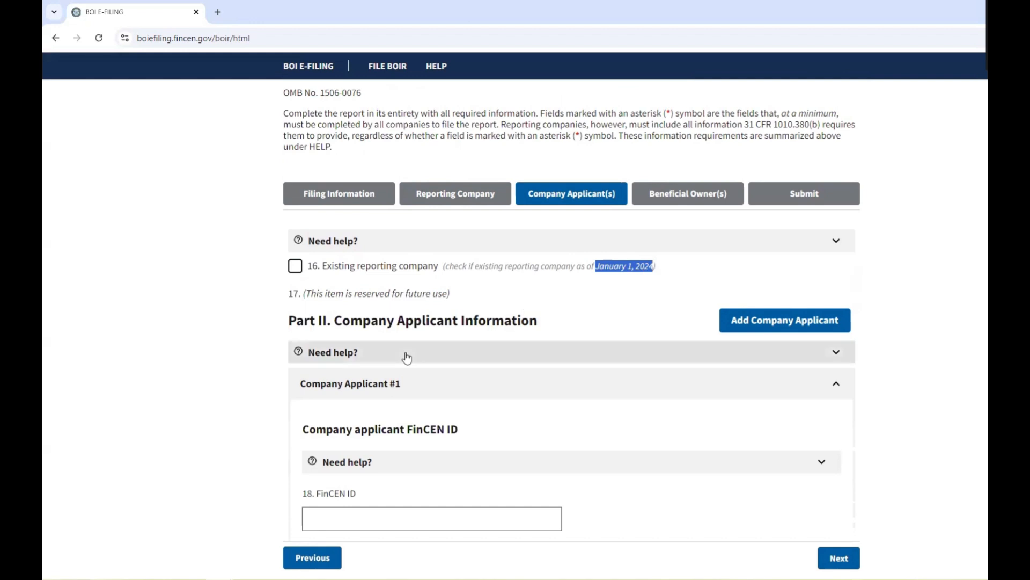
{"action": "mouse_move", "coordinate": [446, 297]}
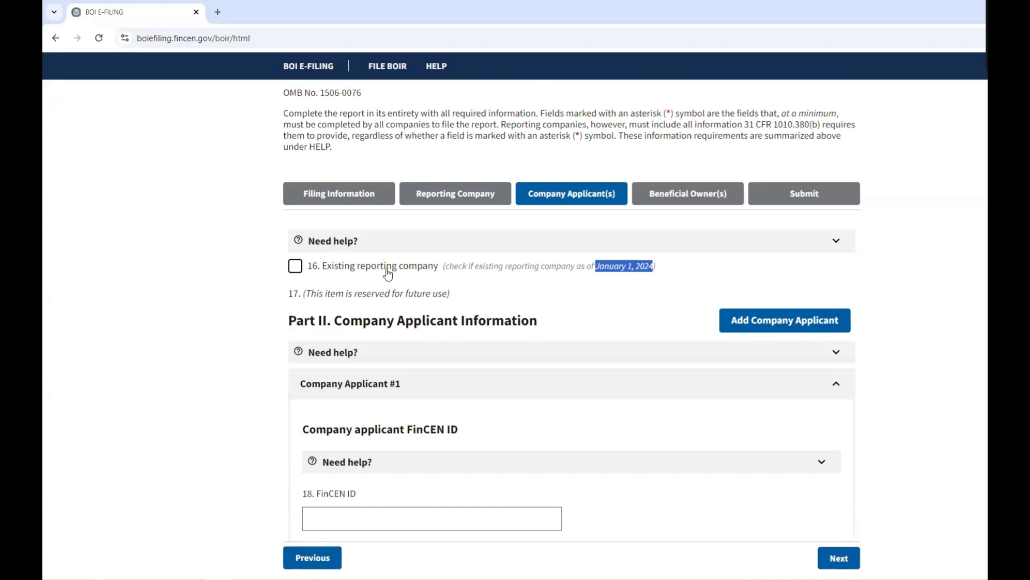
{"action": "left_click", "coordinate": [297, 267]}
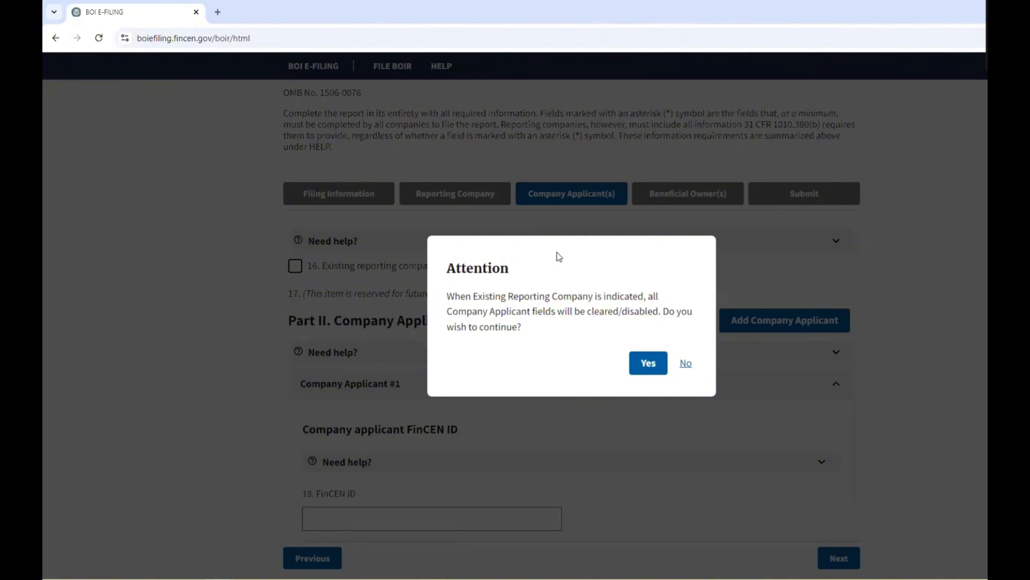
Confirm clearing the company applicant fields and advance to the Beneficial Owner(s) step.
{"action": "left_click", "coordinate": [649, 365]}
{"action": "scroll", "coordinate": [633, 369], "scroll_direction": "down", "scroll_amount": 2}
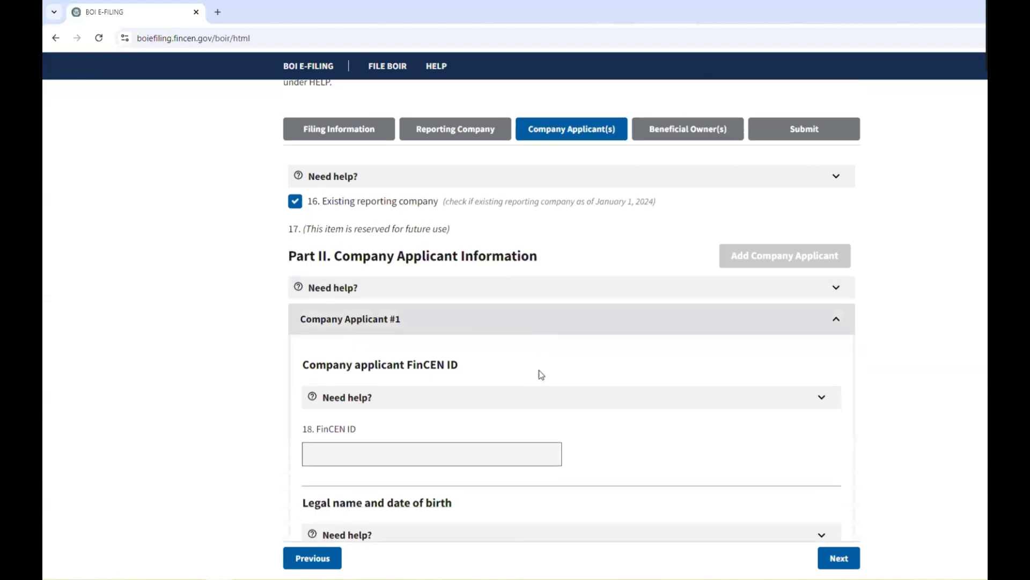
{"action": "scroll", "coordinate": [465, 384], "scroll_direction": "down", "scroll_amount": 1}
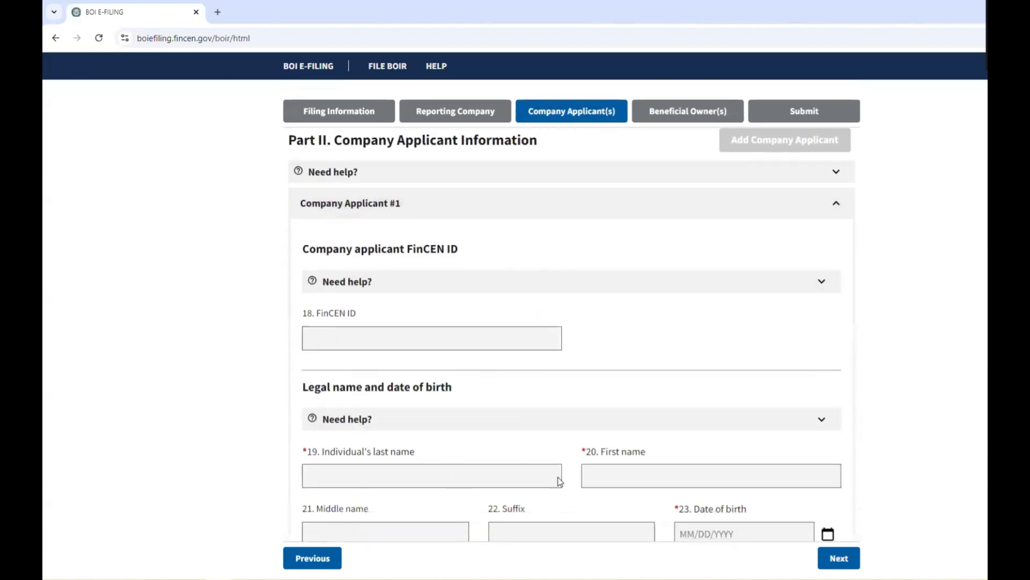
{"action": "scroll", "coordinate": [421, 357], "scroll_direction": "down", "scroll_amount": 3}
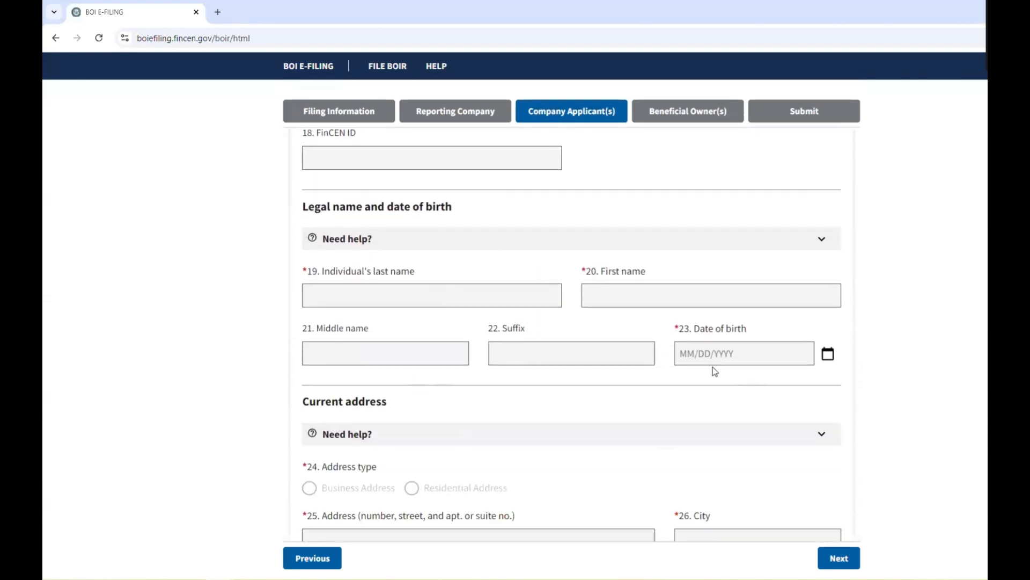
{"action": "scroll", "coordinate": [605, 402], "scroll_direction": "down", "scroll_amount": 3}
{"action": "scroll", "coordinate": [606, 402], "scroll_direction": "down", "scroll_amount": 7}
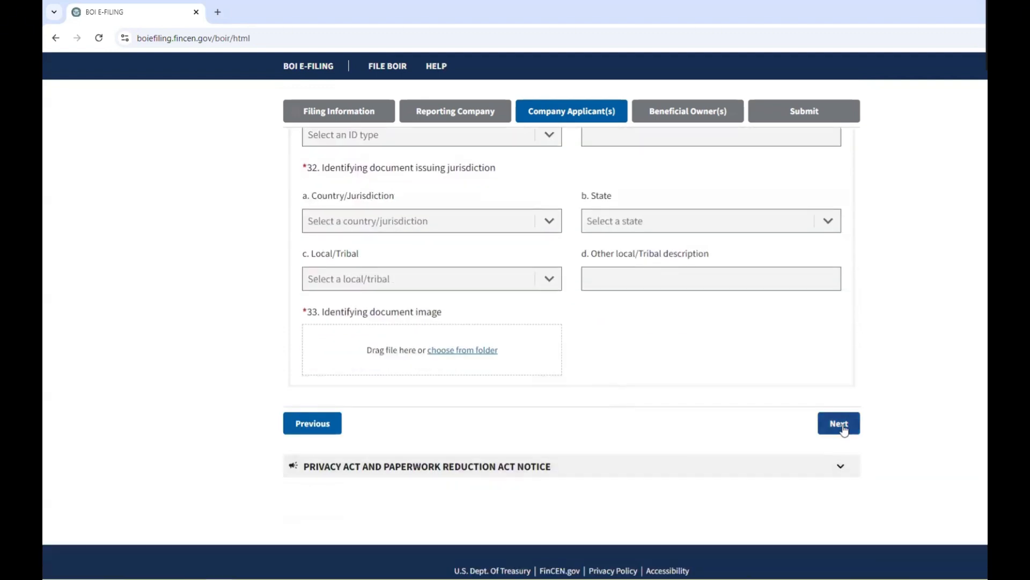
{"action": "left_click", "coordinate": [843, 430]}
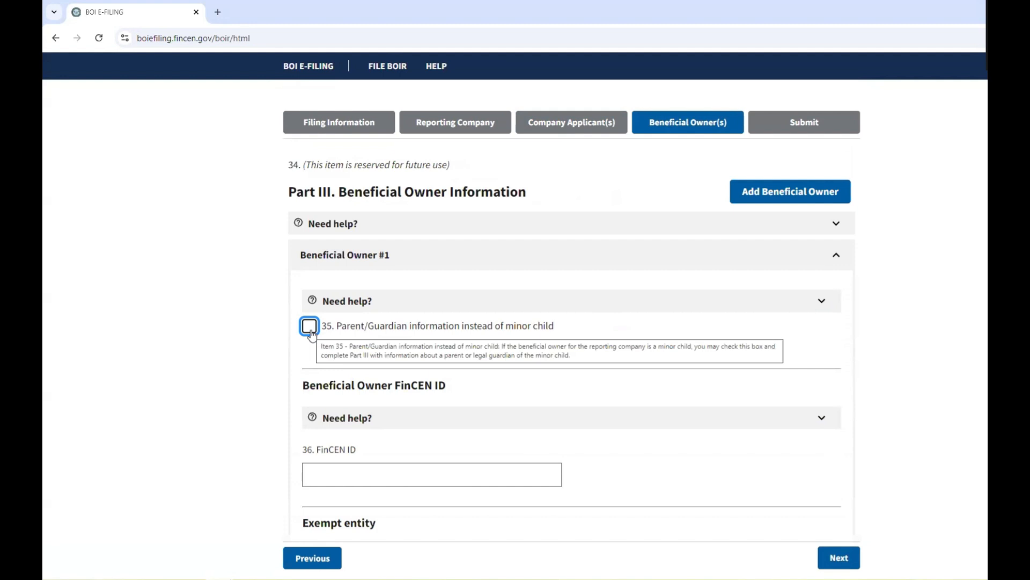
{"action": "scroll", "coordinate": [329, 301], "scroll_direction": "down", "scroll_amount": 2}
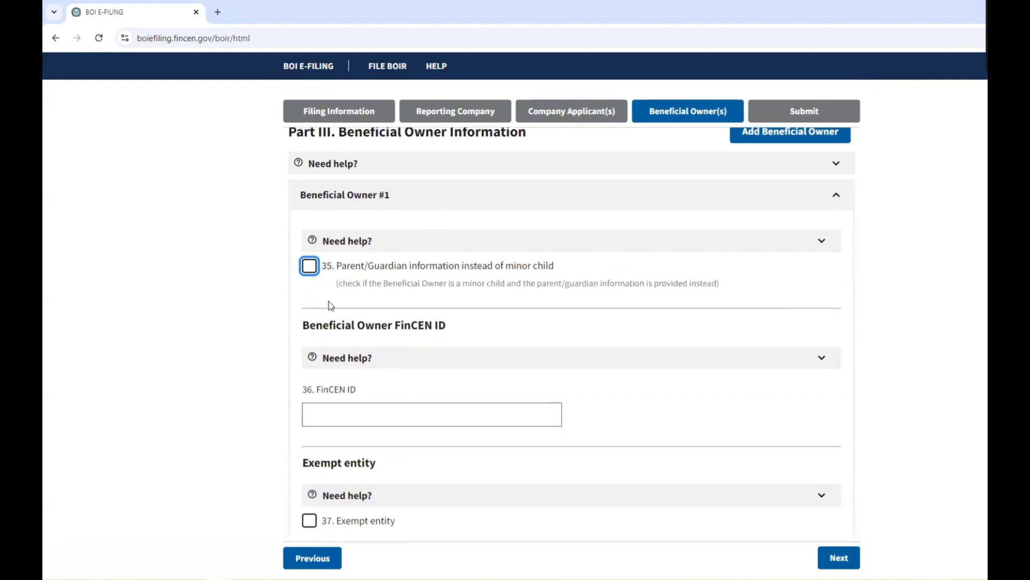
{"action": "left_click", "coordinate": [444, 354]}
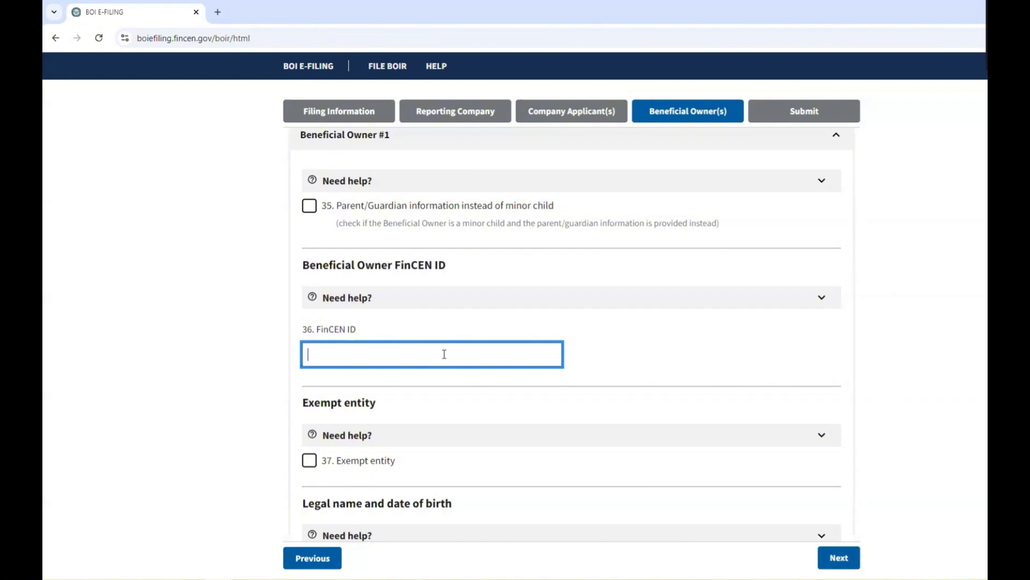
{"action": "scroll", "coordinate": [445, 354], "scroll_direction": "down", "scroll_amount": 2}
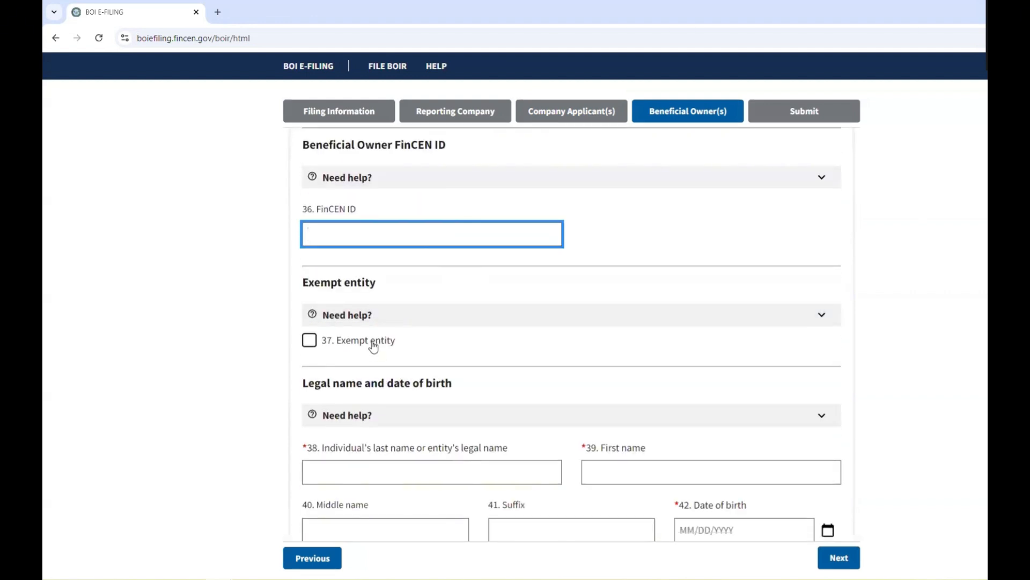
{"action": "mouse_move", "coordinate": [374, 347]}
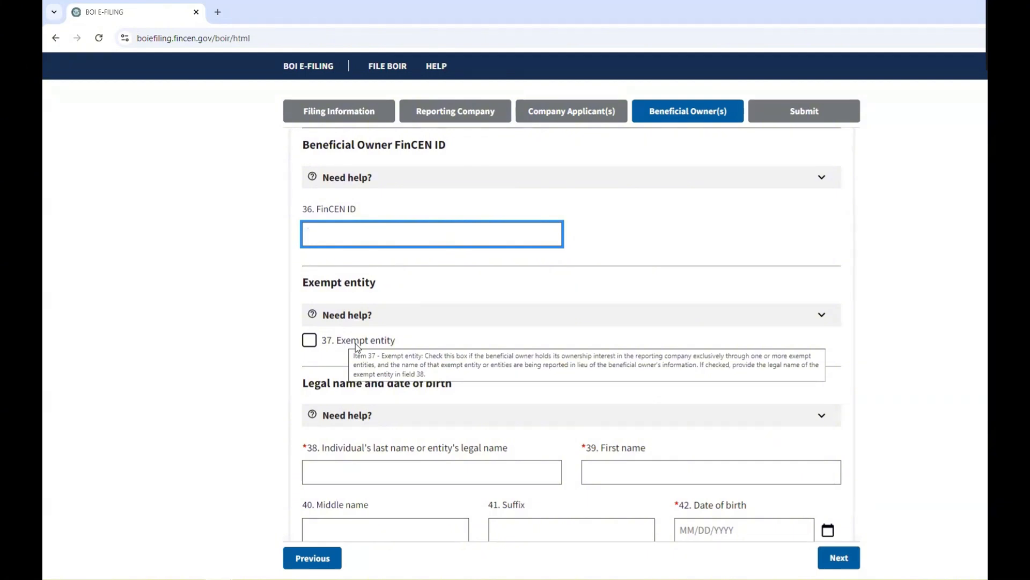
{"action": "scroll", "coordinate": [502, 424], "scroll_direction": "down", "scroll_amount": 2}
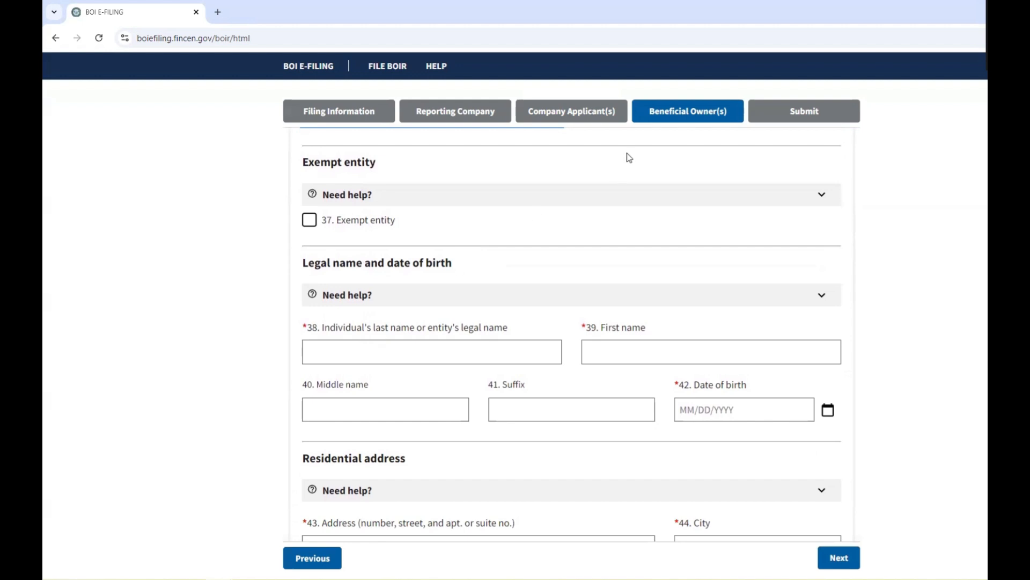
{"action": "scroll", "coordinate": [424, 295], "scroll_direction": "down", "scroll_amount": 1}
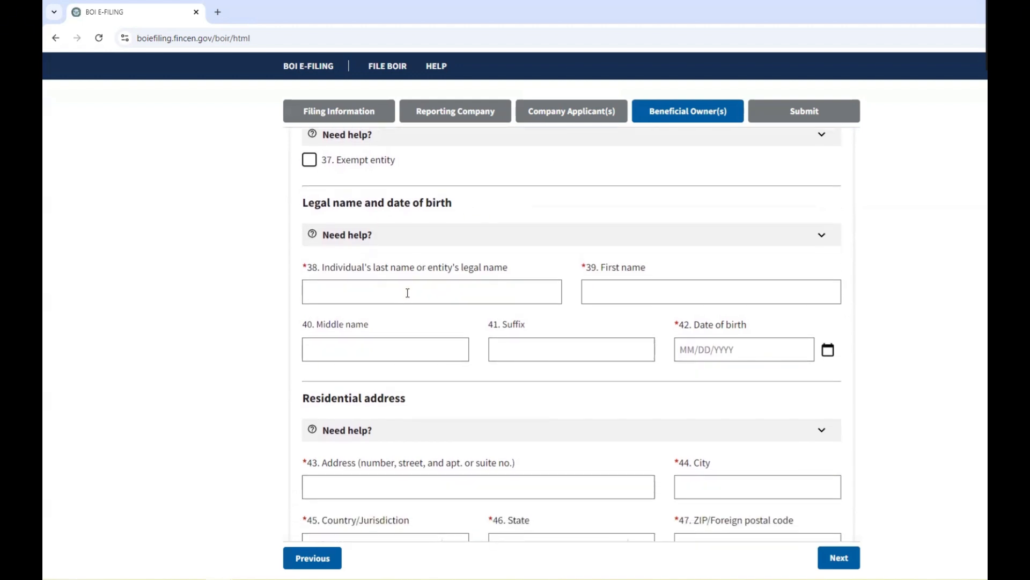
Enter Beneficial Owner #1's last name, first name and date of birth 01/01/2000, skipping middle name.
{"action": "left_click", "coordinate": [407, 293]}
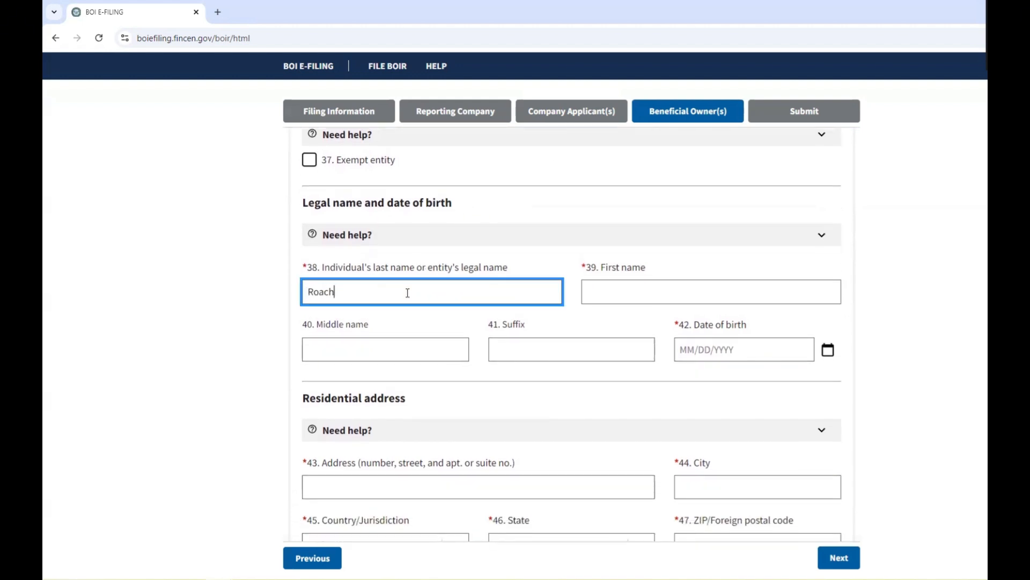
{"action": "key", "text": "Tab"}
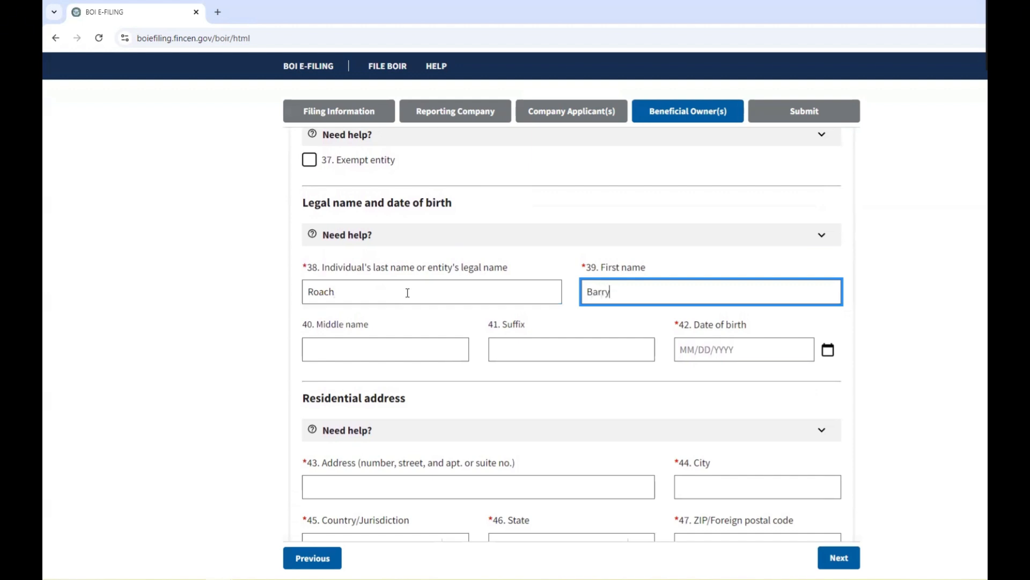
{"action": "left_click", "coordinate": [401, 355]}
{"action": "left_click", "coordinate": [510, 351]}
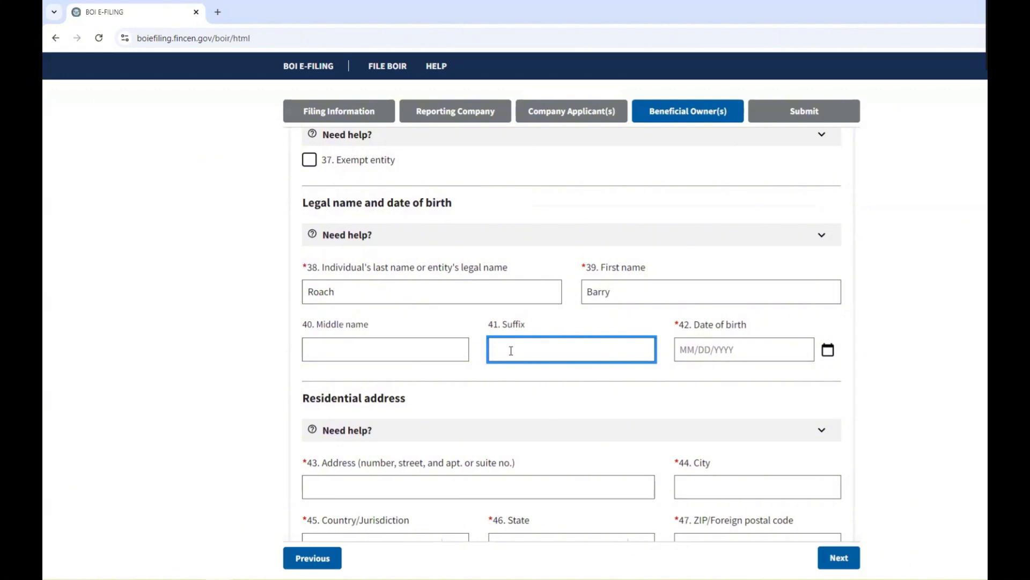
{"action": "left_click", "coordinate": [708, 350]}
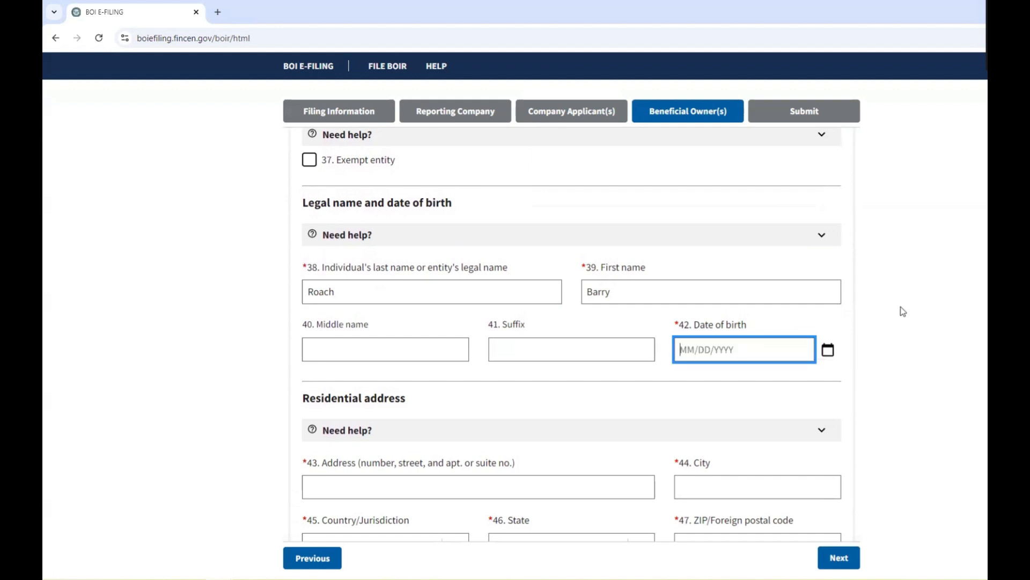
{"action": "type", "text": "01/01/2000"}
{"action": "left_click", "coordinate": [904, 311]}
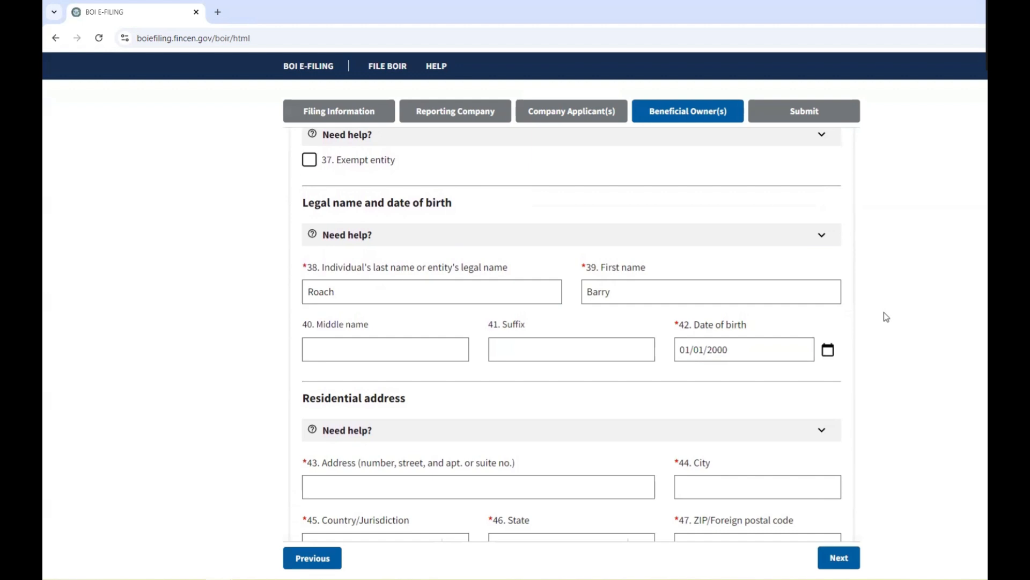
Enter the owner's residential street address and city.
{"action": "scroll", "coordinate": [888, 332], "scroll_direction": "down", "scroll_amount": 3}
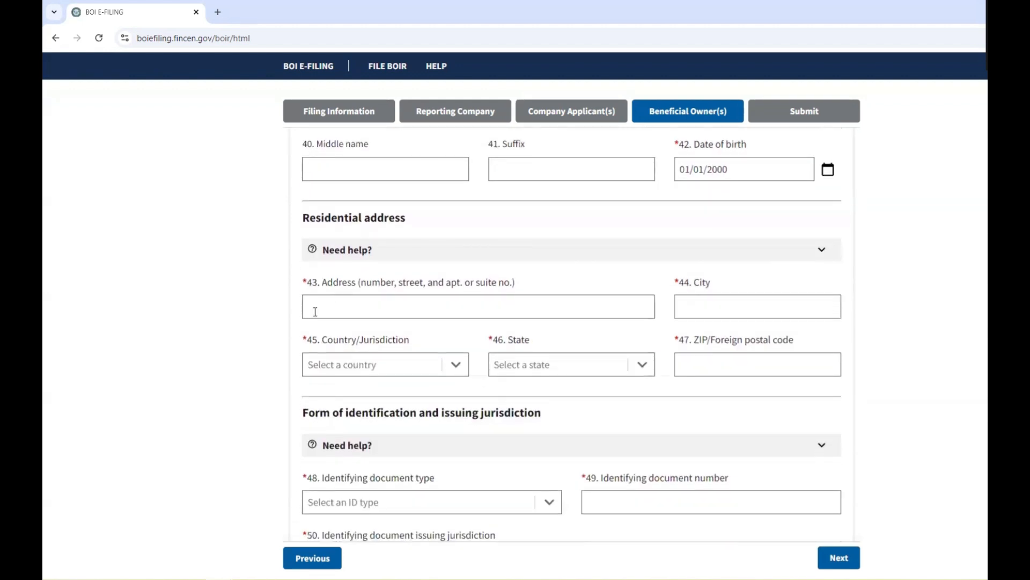
{"action": "left_click", "coordinate": [445, 311]}
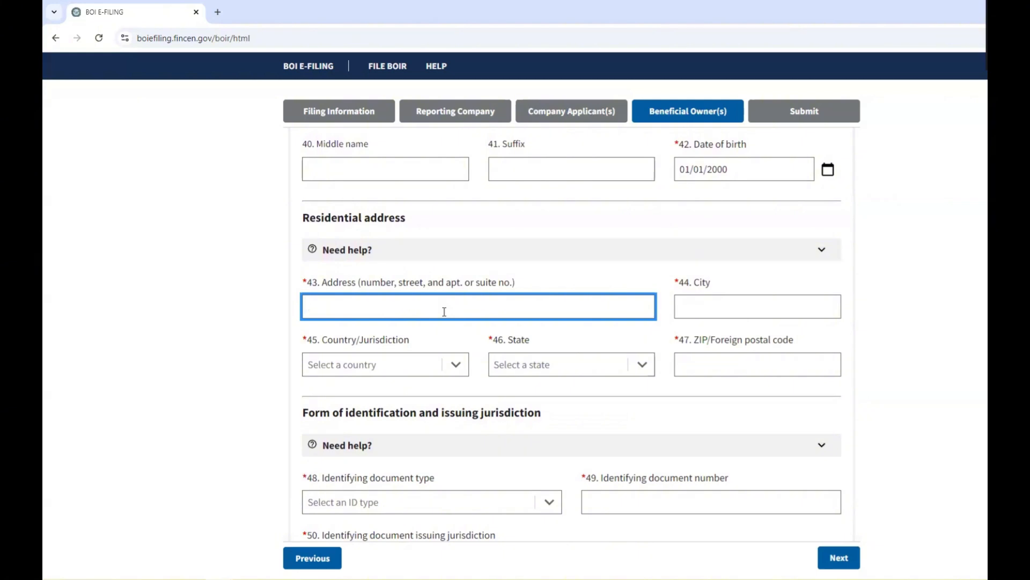
{"action": "key", "text": "Tab"}
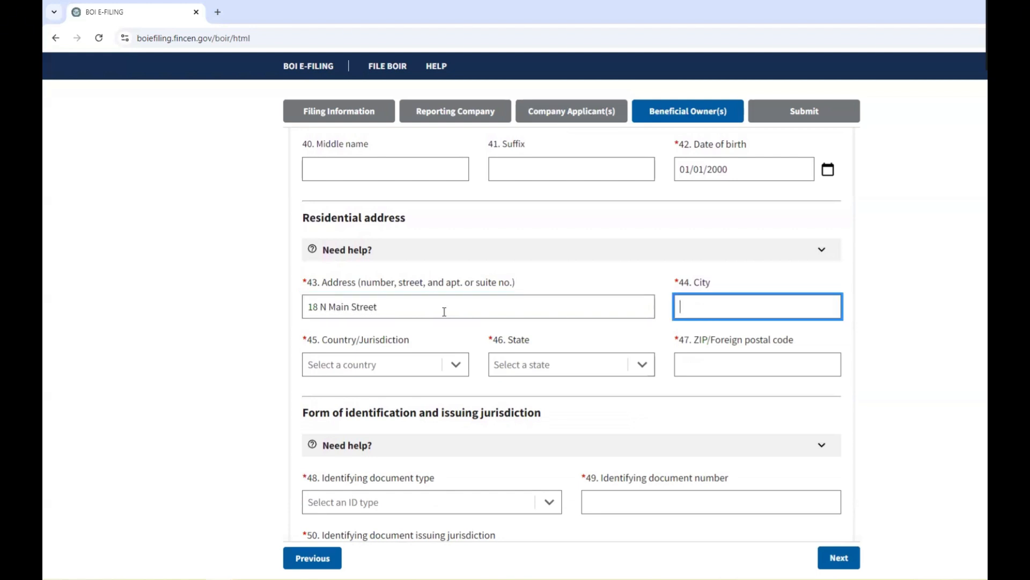
{"action": "type", "text": "Stewartstown"}
{"action": "key", "text": "Tab"}
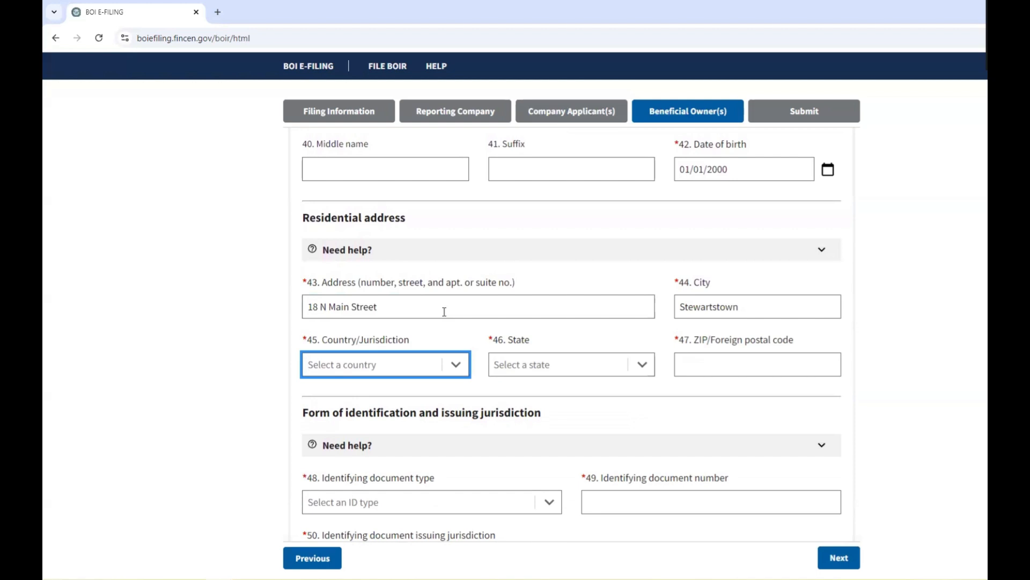
Set country to United States of America and state to Pennsylvania, then enter the ZIP code.
{"action": "left_click", "coordinate": [382, 373]}
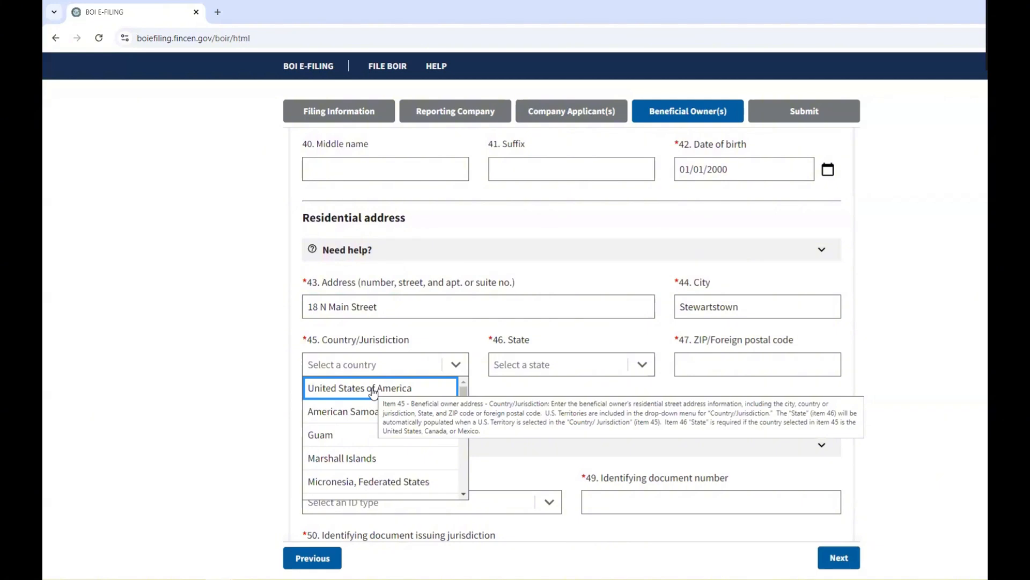
{"action": "left_click", "coordinate": [373, 389]}
{"action": "left_click", "coordinate": [527, 366]}
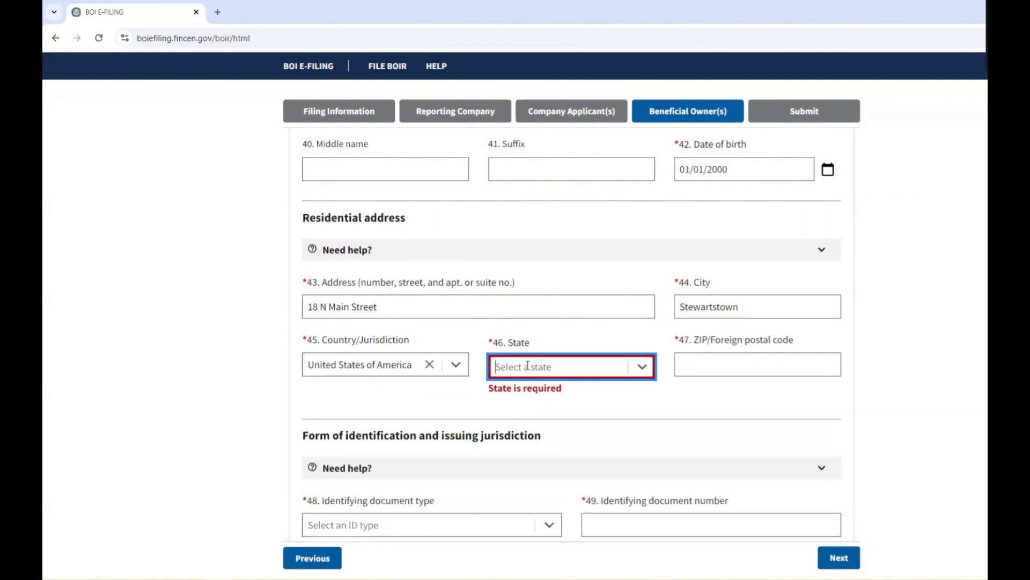
{"action": "left_click", "coordinate": [528, 366]}
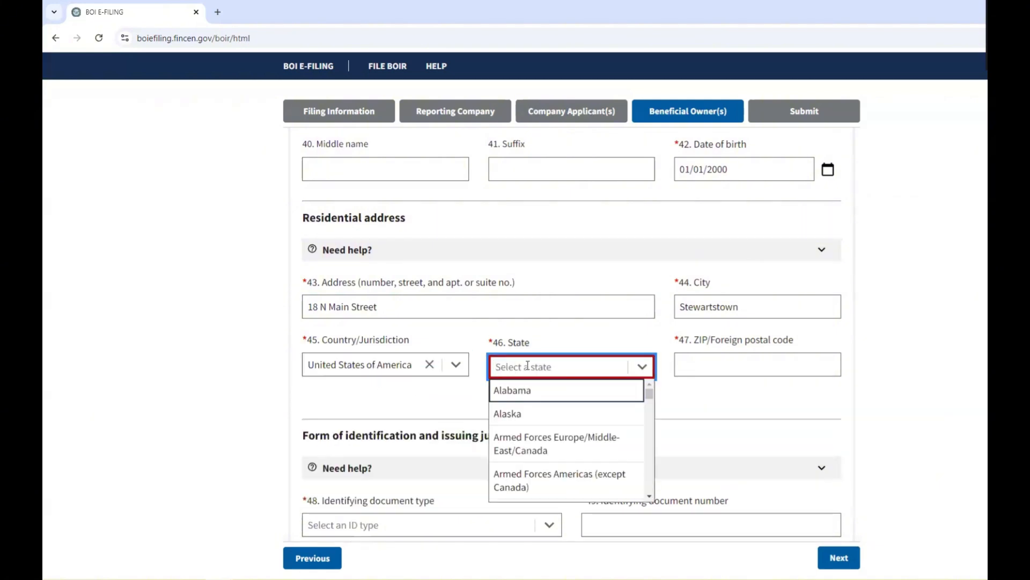
{"action": "type", "text": "penn"}
{"action": "left_click", "coordinate": [545, 395]}
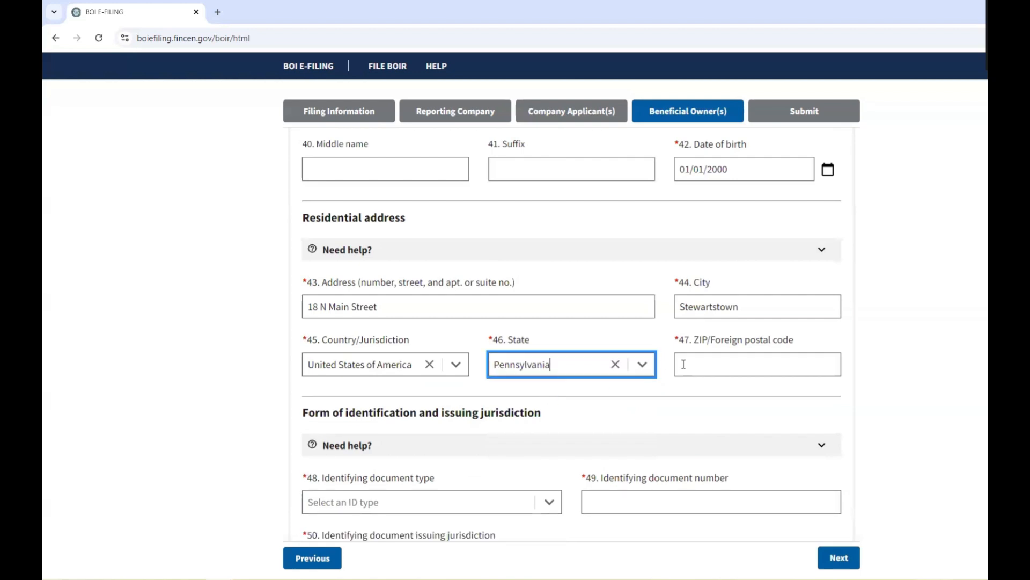
{"action": "left_click", "coordinate": [691, 362]}
{"action": "type", "text": "17363"}
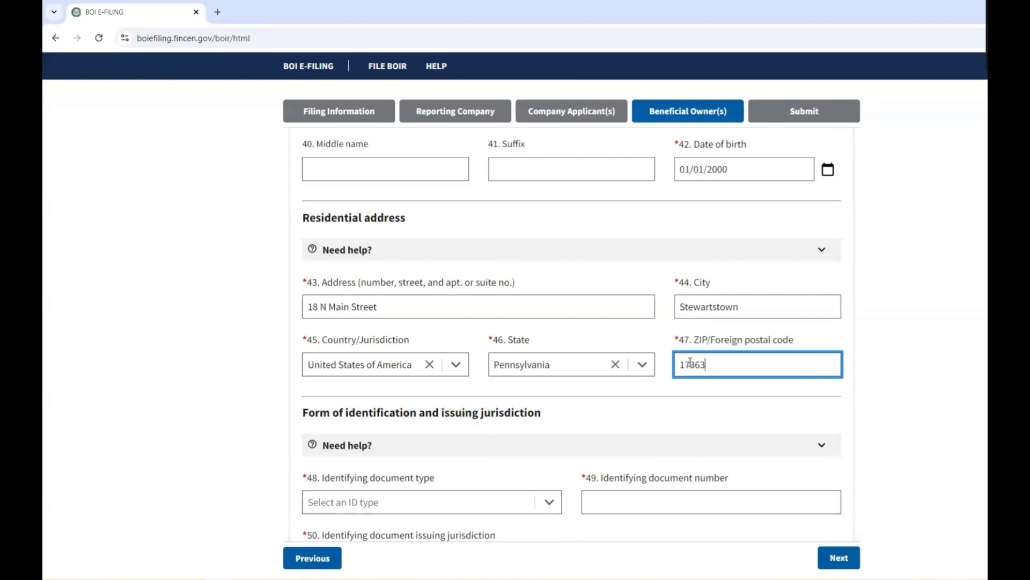
{"action": "scroll", "coordinate": [953, 311], "scroll_direction": "down", "scroll_amount": 5}
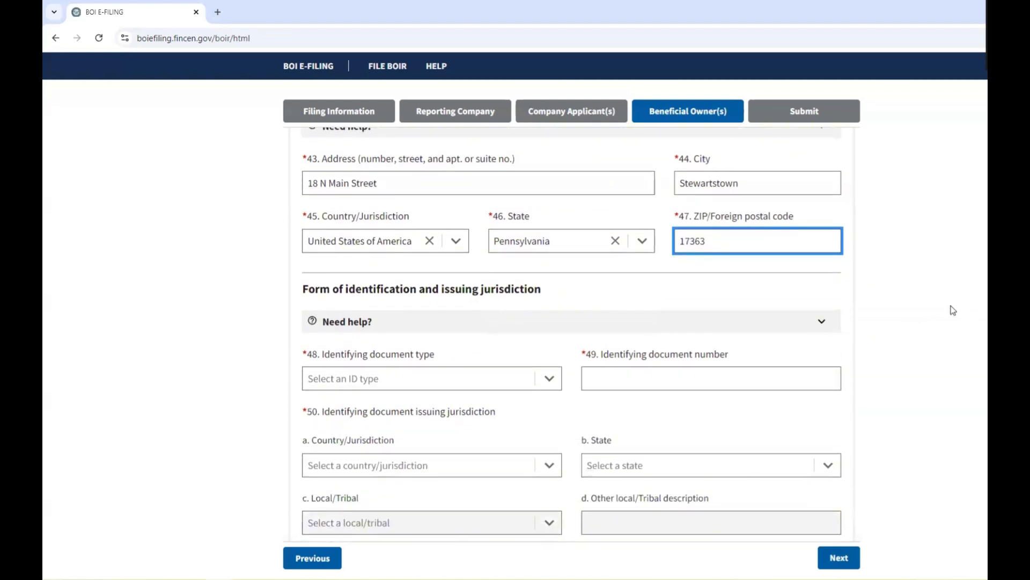
{"action": "scroll", "coordinate": [953, 307], "scroll_direction": "up", "scroll_amount": 1}
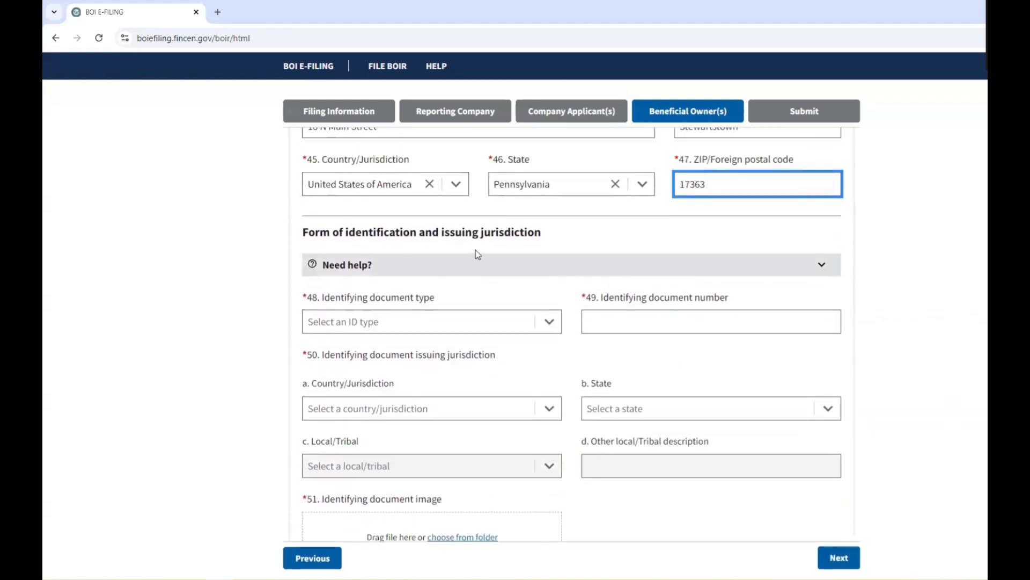
{"action": "left_click_drag", "start_coordinate": [302, 237], "coordinate": [550, 239]}
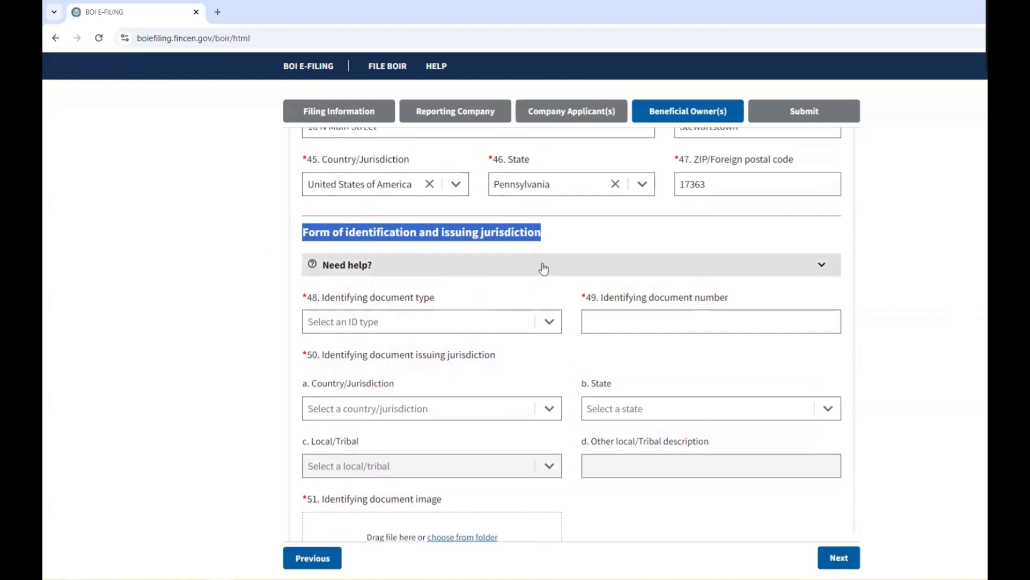
Set the ID type to State issued driver's license and enter the license number.
{"action": "left_click", "coordinate": [550, 323]}
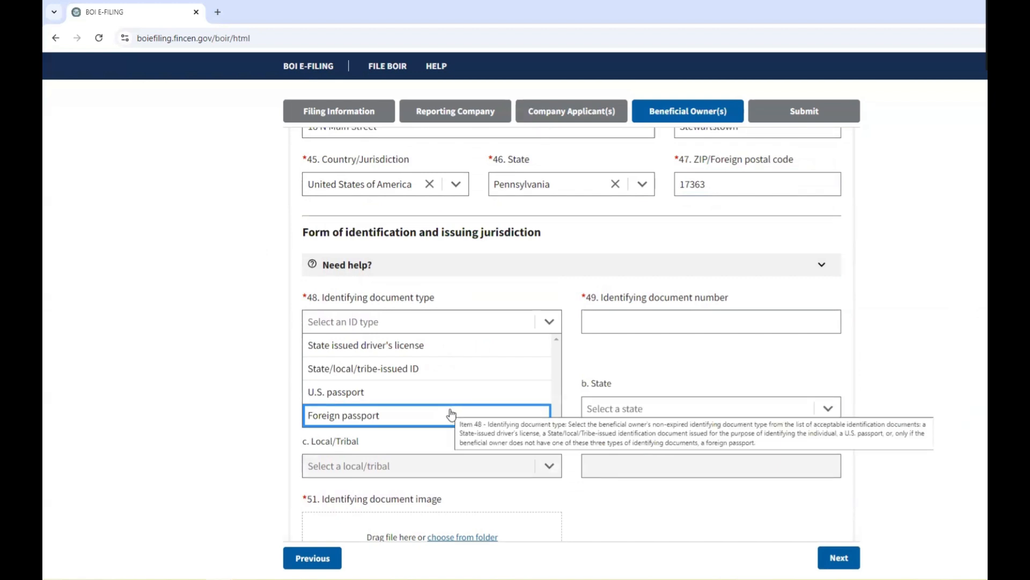
{"action": "left_click", "coordinate": [465, 350]}
{"action": "left_click", "coordinate": [619, 317]}
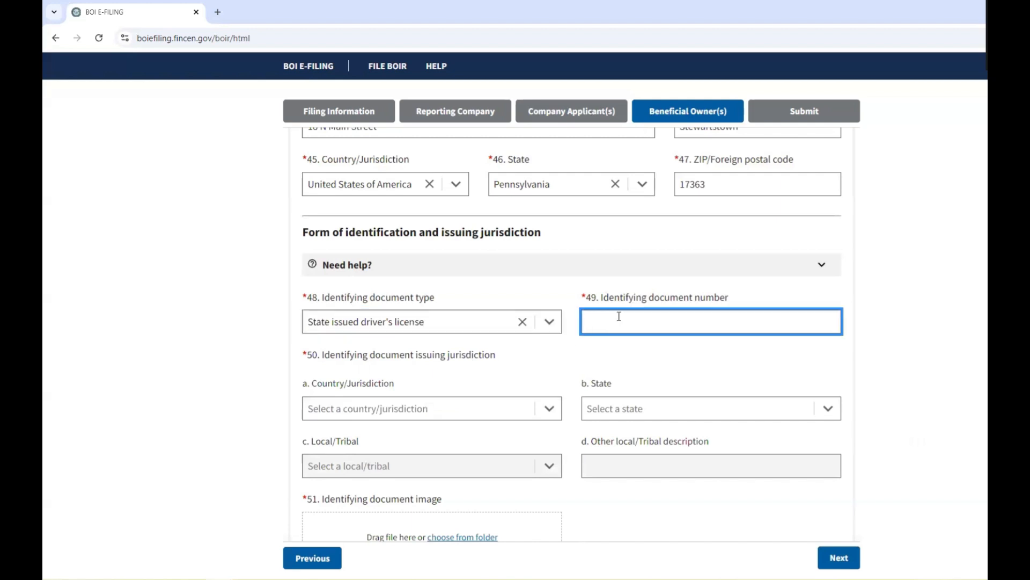
{"action": "type", "text": "12345678"}
Set the issuing jurisdiction to United States of America, Pennsylvania.
{"action": "left_click", "coordinate": [548, 408]}
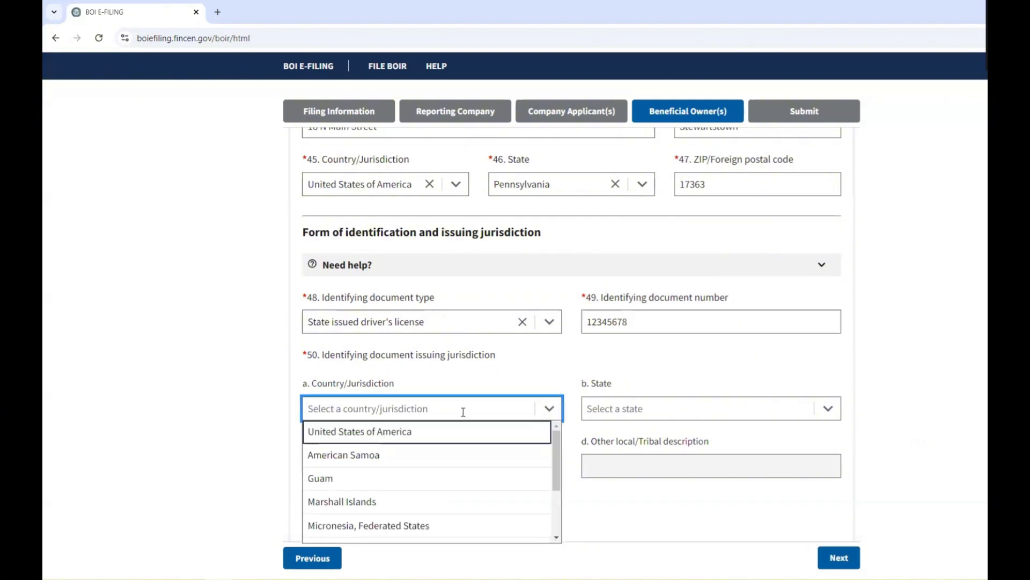
{"action": "left_click", "coordinate": [417, 432]}
{"action": "left_click", "coordinate": [777, 407]}
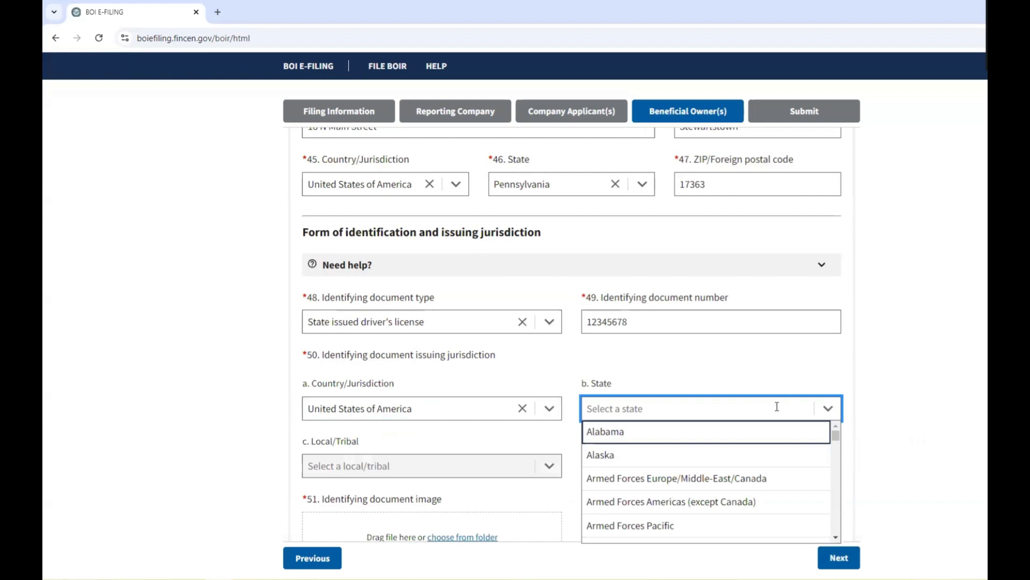
{"action": "type", "text": "pennsy"}
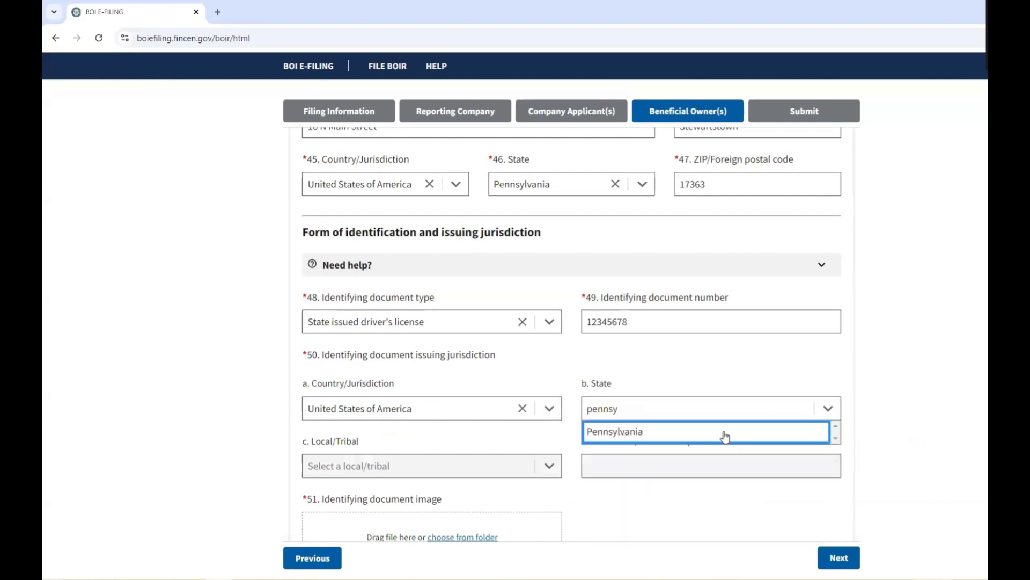
{"action": "left_click", "coordinate": [725, 436]}
{"action": "scroll", "coordinate": [467, 470], "scroll_direction": "down", "scroll_amount": 2}
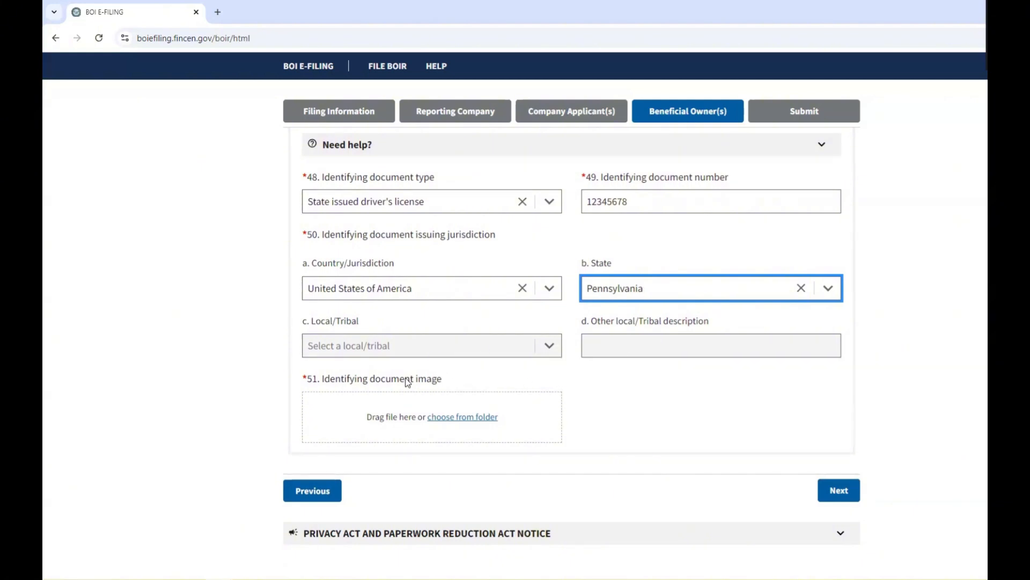
{"action": "mouse_move", "coordinate": [408, 383]}
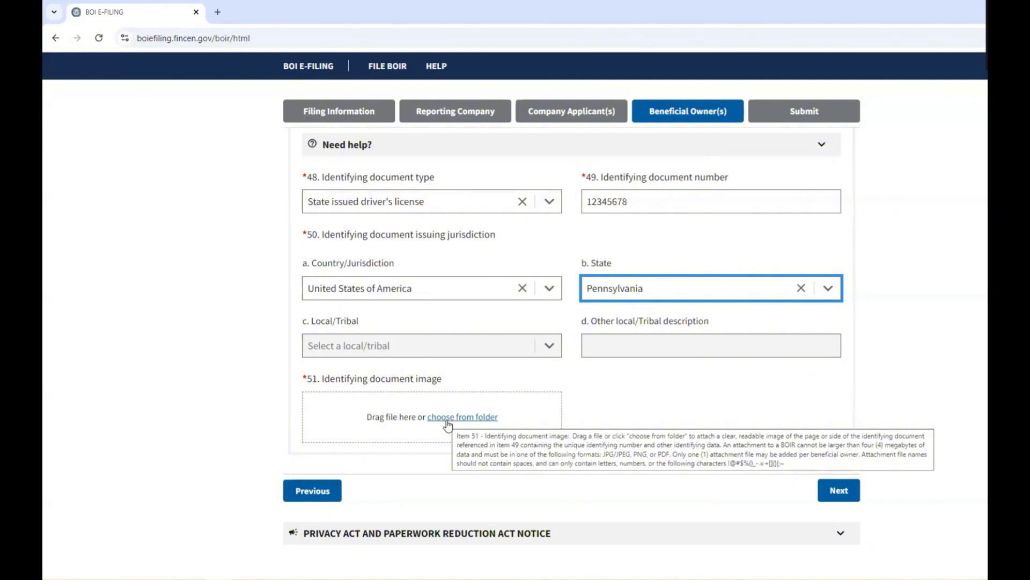
Attach the Side 1 driver's license JPEG as item 51's document image and return to the top.
{"action": "left_click", "coordinate": [446, 421]}
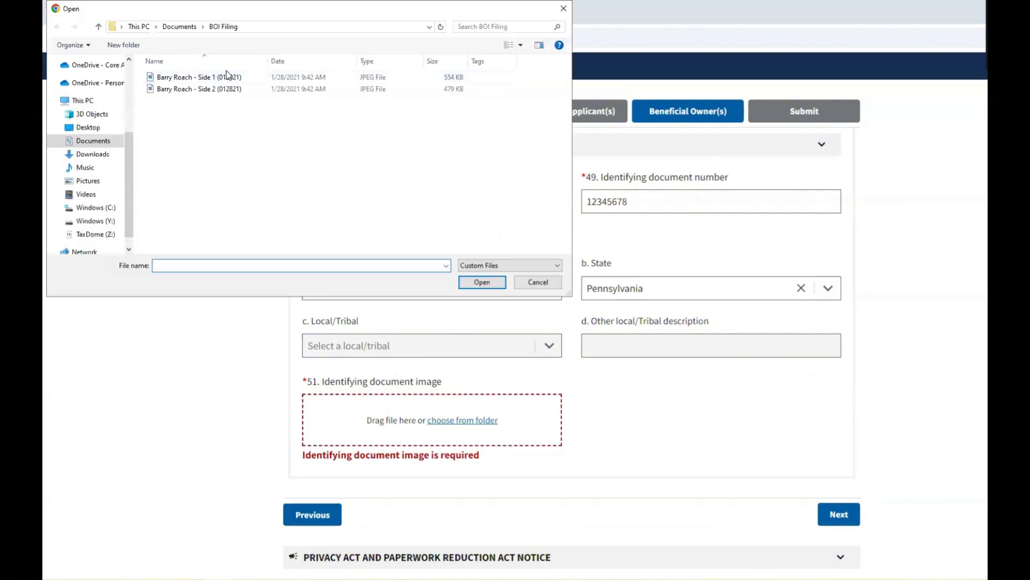
{"action": "double_click", "coordinate": [226, 77]}
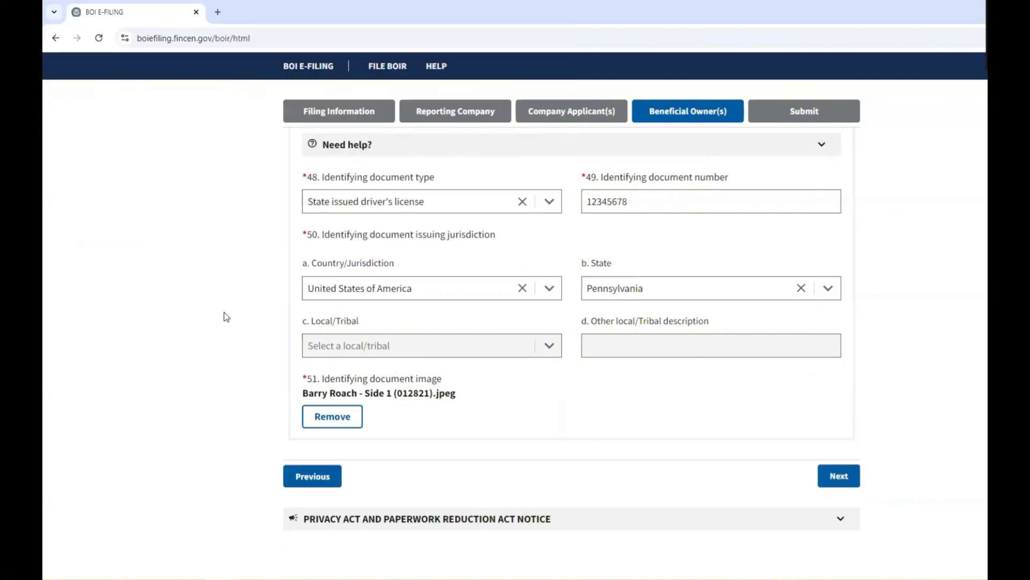
{"action": "mouse_move", "coordinate": [459, 395]}
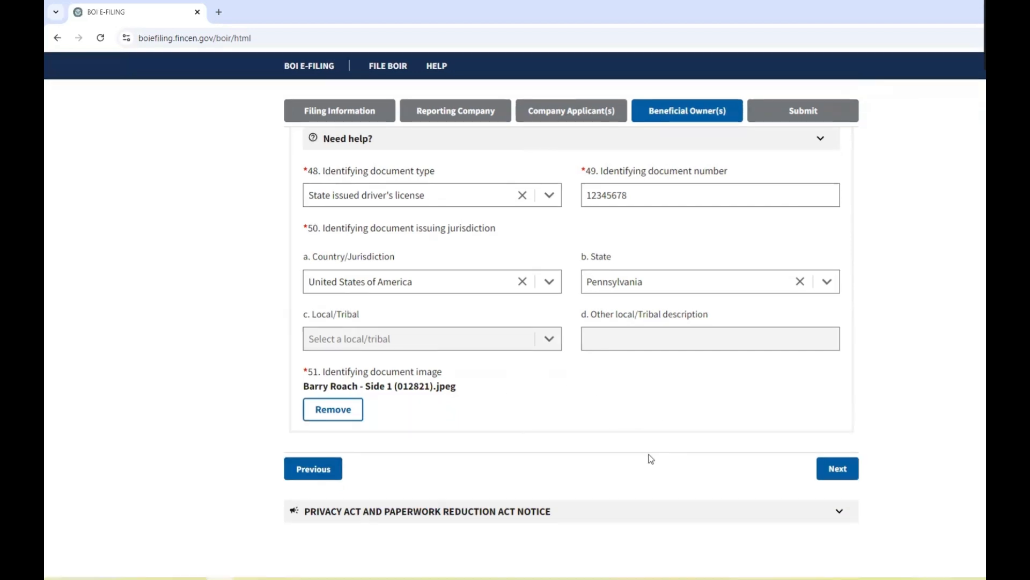
{"action": "scroll", "coordinate": [651, 459], "scroll_direction": "up", "scroll_amount": 4}
{"action": "scroll", "coordinate": [651, 459], "scroll_direction": "up", "scroll_amount": 1}
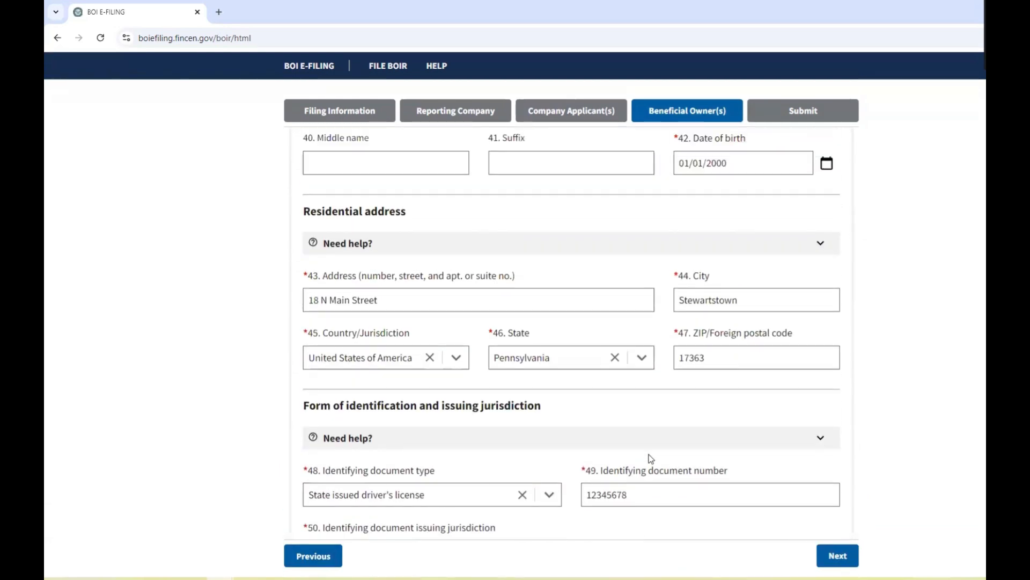
{"action": "scroll", "coordinate": [651, 459], "scroll_direction": "up", "scroll_amount": 10}
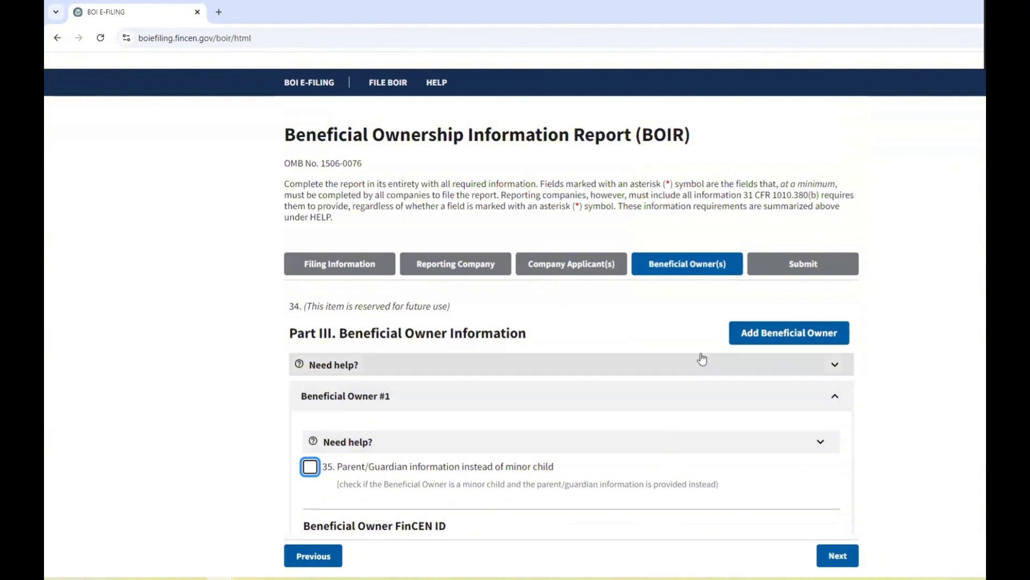
{"action": "left_click", "coordinate": [783, 340]}
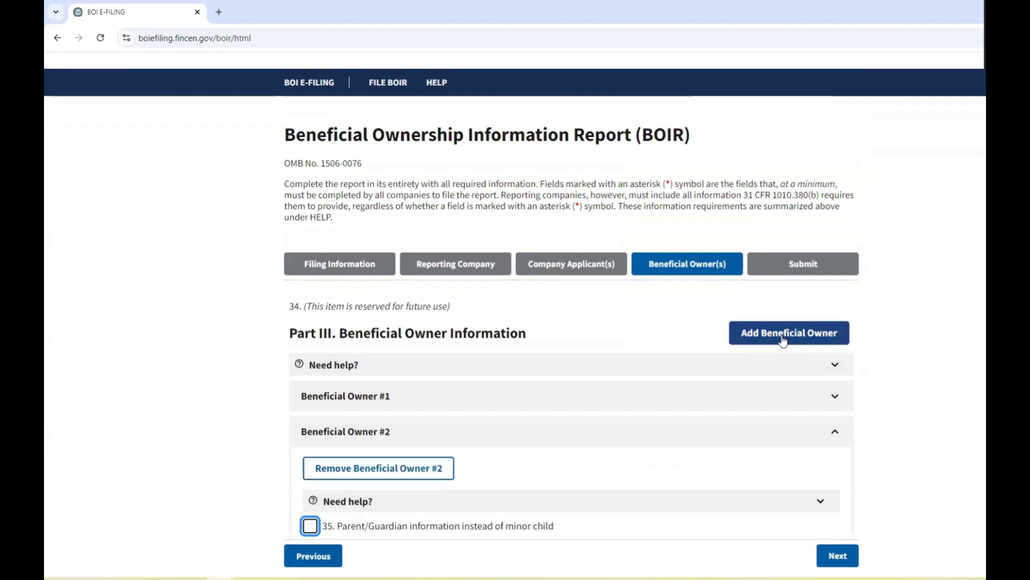
{"action": "scroll", "coordinate": [386, 429], "scroll_direction": "down", "scroll_amount": 2}
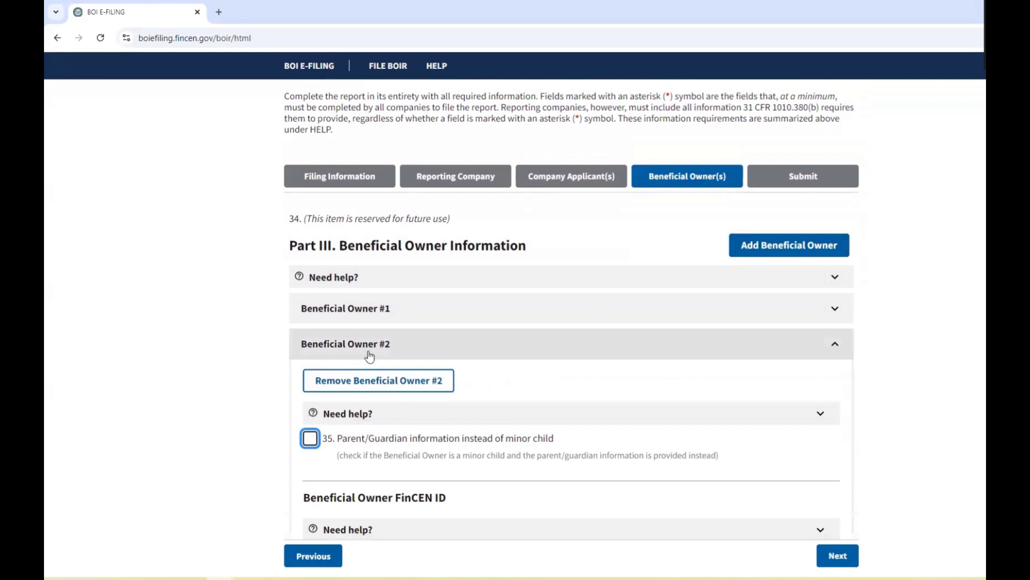
{"action": "left_click", "coordinate": [820, 244]}
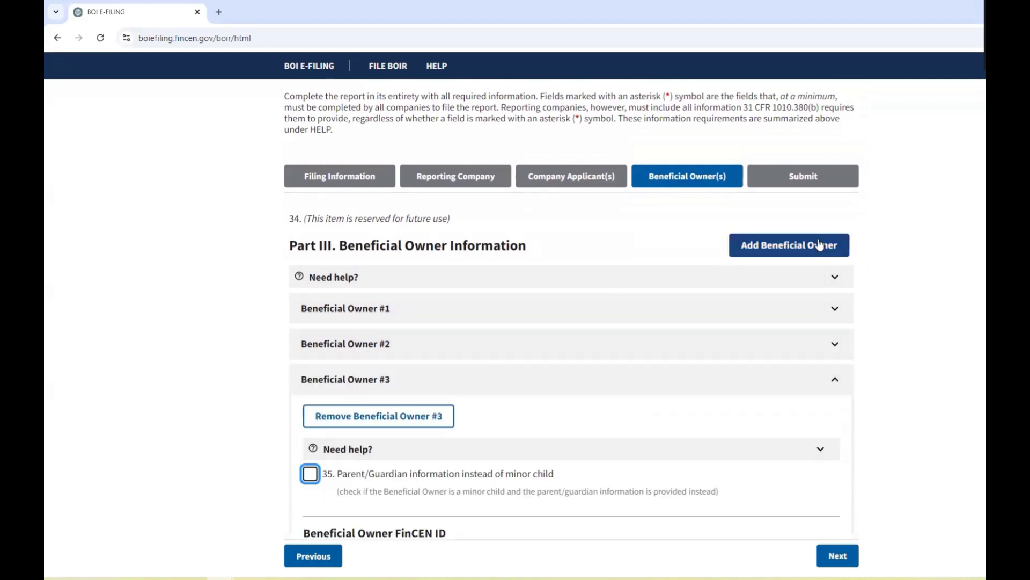
{"action": "left_click", "coordinate": [819, 245]}
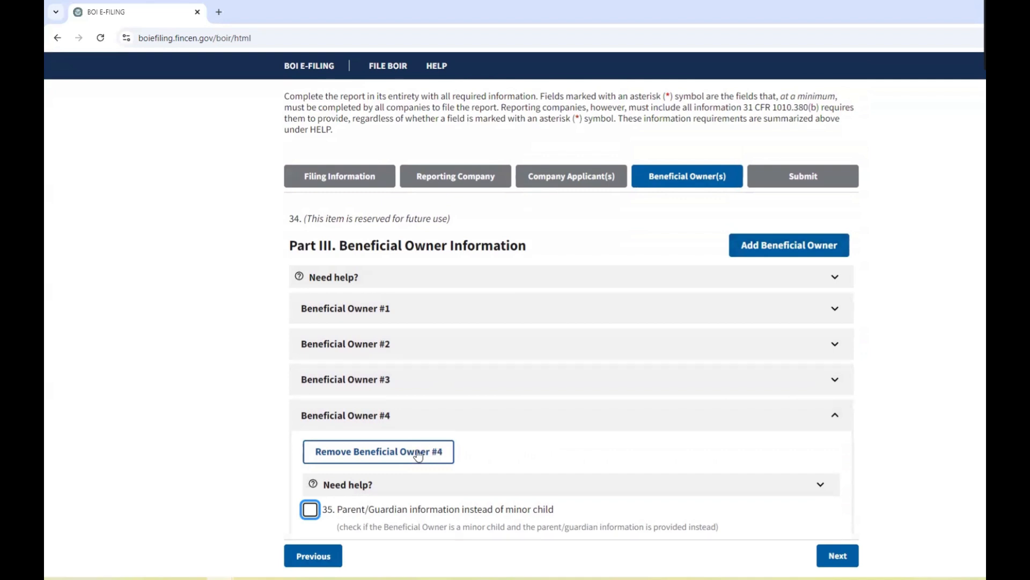
{"action": "left_click", "coordinate": [418, 454]}
{"action": "left_click", "coordinate": [616, 358]}
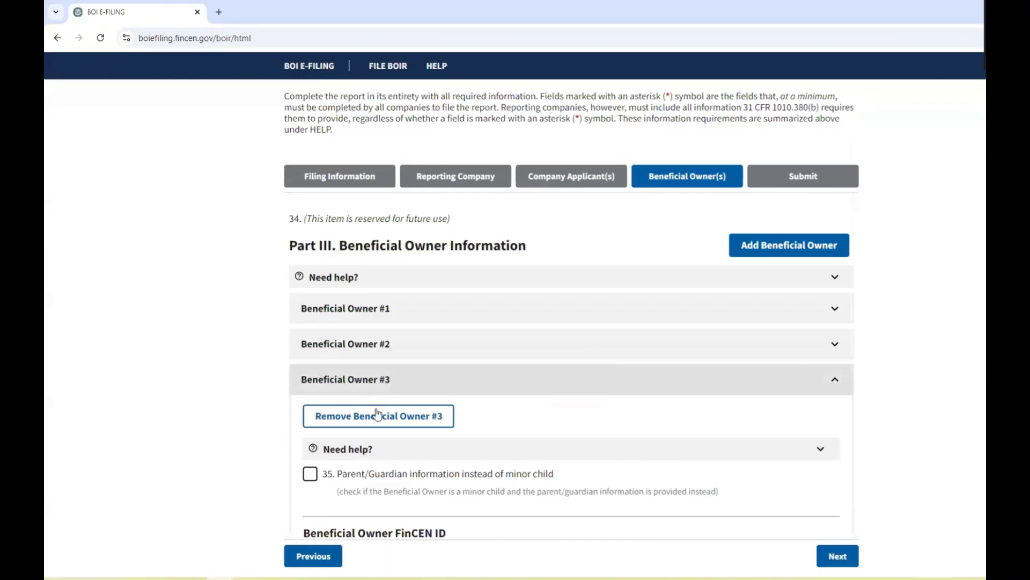
{"action": "left_click", "coordinate": [416, 415]}
{"action": "left_click", "coordinate": [602, 354]}
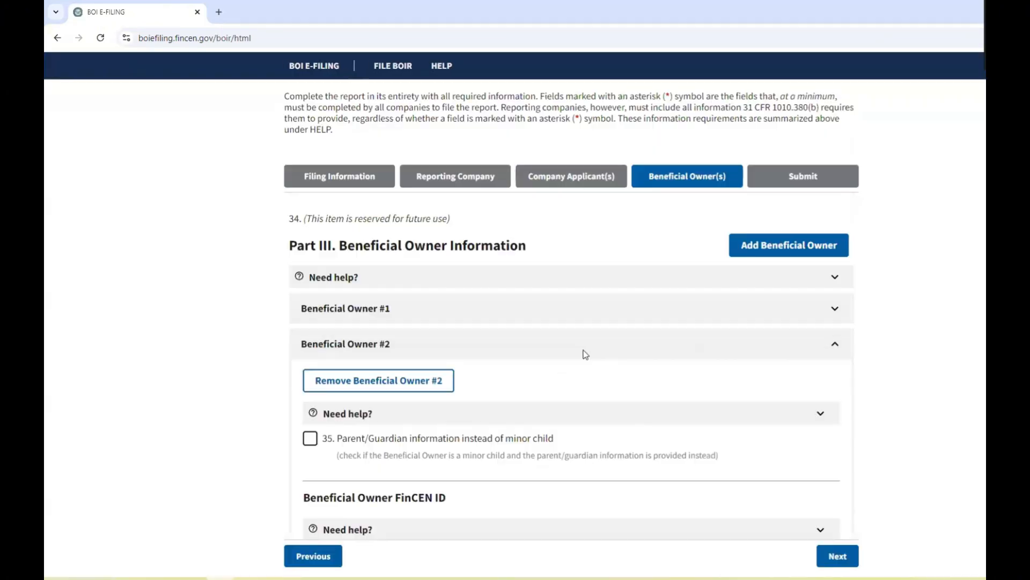
{"action": "left_click", "coordinate": [359, 380]}
{"action": "left_click", "coordinate": [616, 354]}
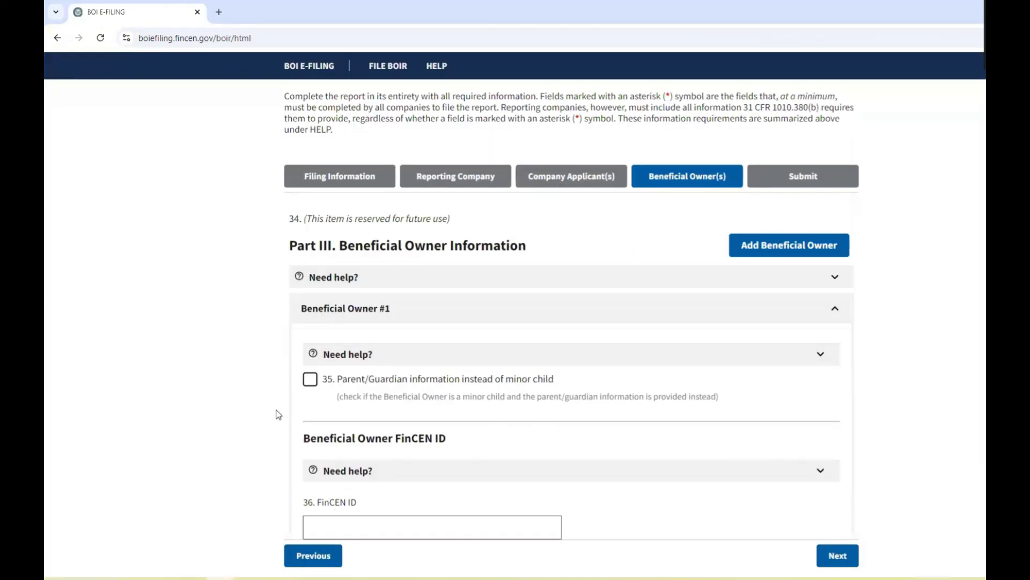
{"action": "scroll", "coordinate": [368, 354], "scroll_direction": "down", "scroll_amount": 5}
{"action": "scroll", "coordinate": [368, 354], "scroll_direction": "down", "scroll_amount": 10}
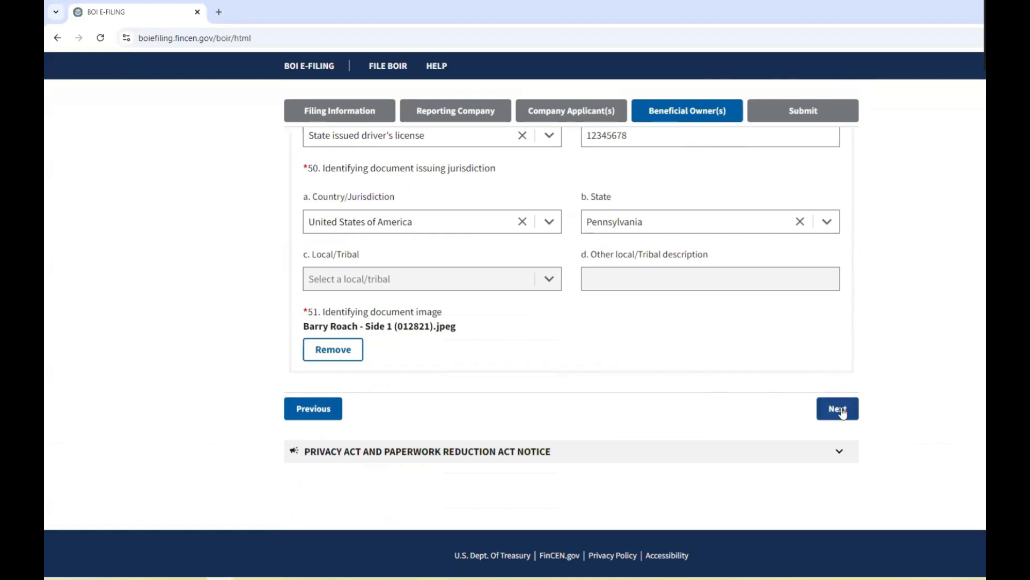
Go to the Submit step and enter the submitter's e-mail in Email and Confirm Email.
{"action": "left_click", "coordinate": [841, 409]}
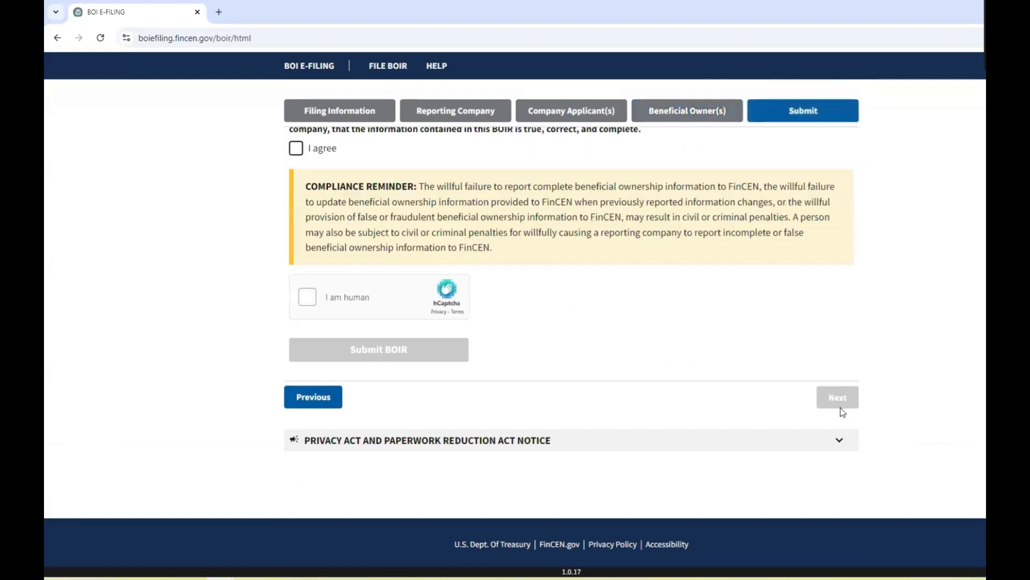
{"action": "scroll", "coordinate": [617, 419], "scroll_direction": "up", "scroll_amount": 5}
{"action": "scroll", "coordinate": [617, 420], "scroll_direction": "up", "scroll_amount": 5}
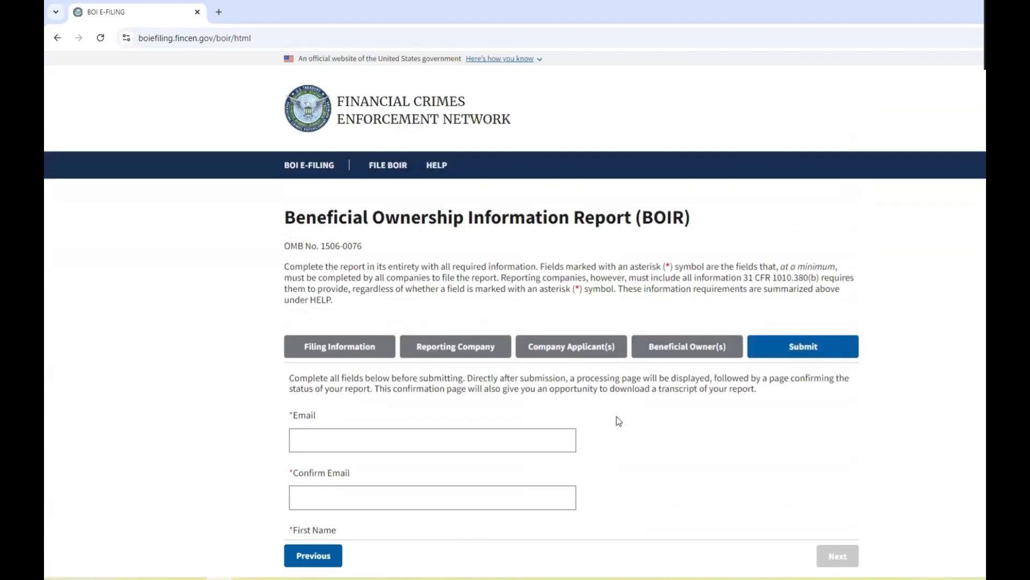
{"action": "left_click", "coordinate": [387, 445]}
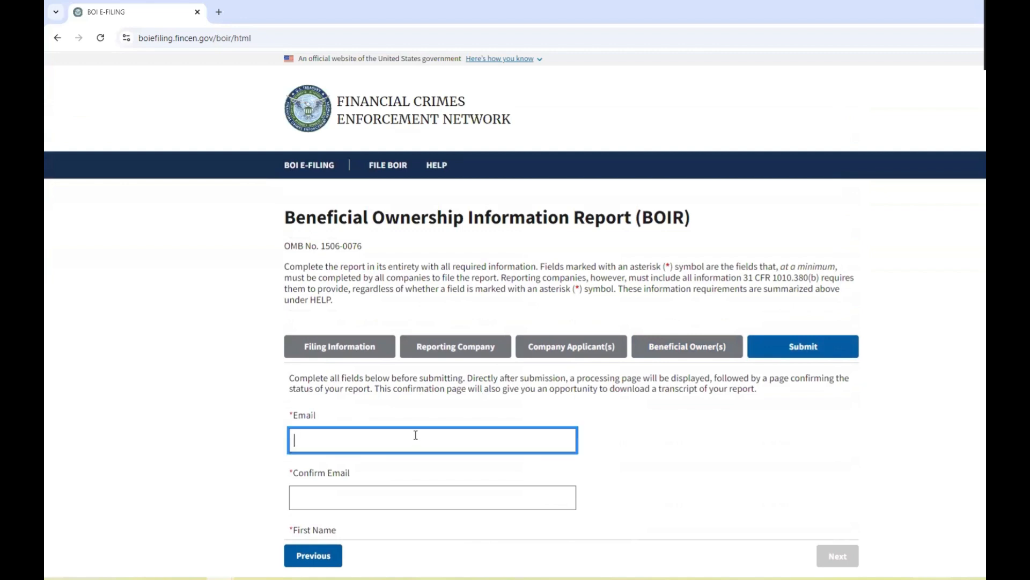
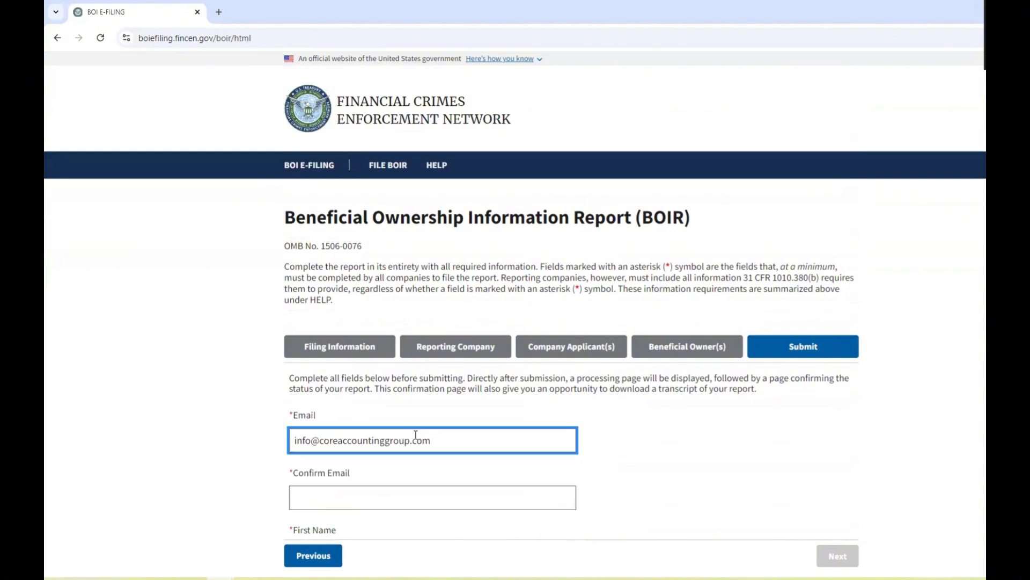
{"action": "left_click", "coordinate": [418, 491]}
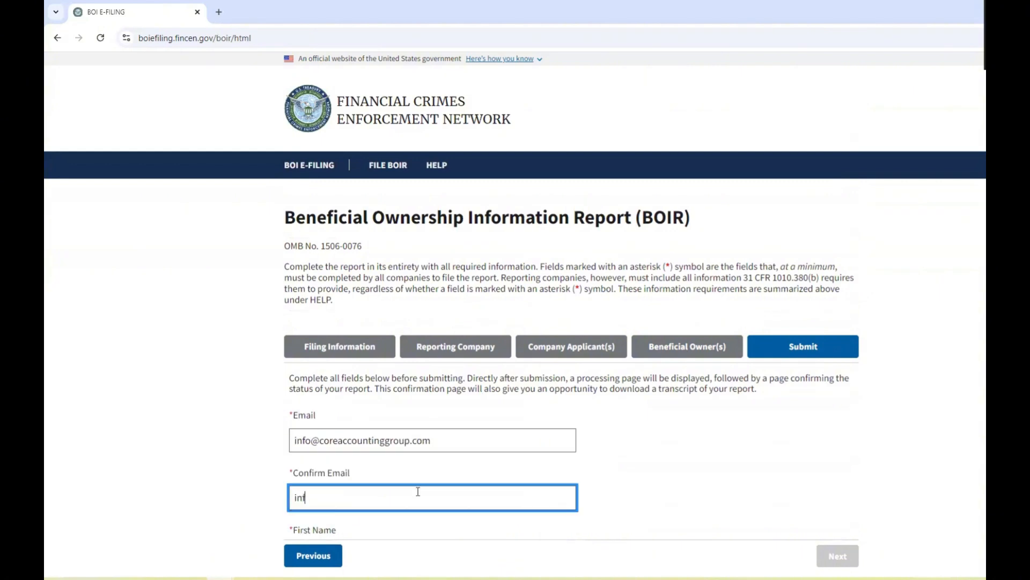
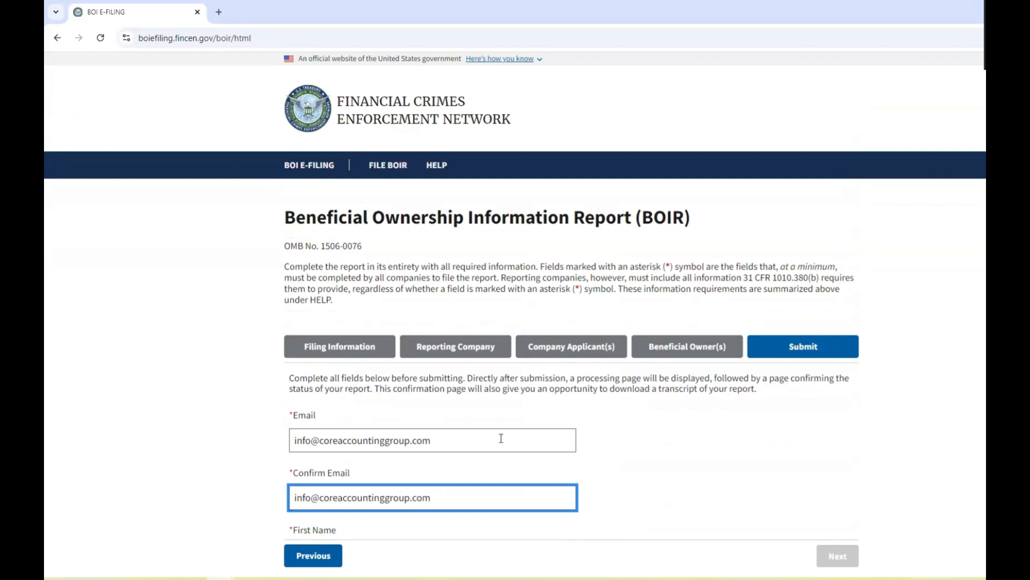
Fill in the submitter's first and last name.
{"action": "scroll", "coordinate": [523, 389], "scroll_direction": "down", "scroll_amount": 4}
{"action": "left_click", "coordinate": [501, 344]}
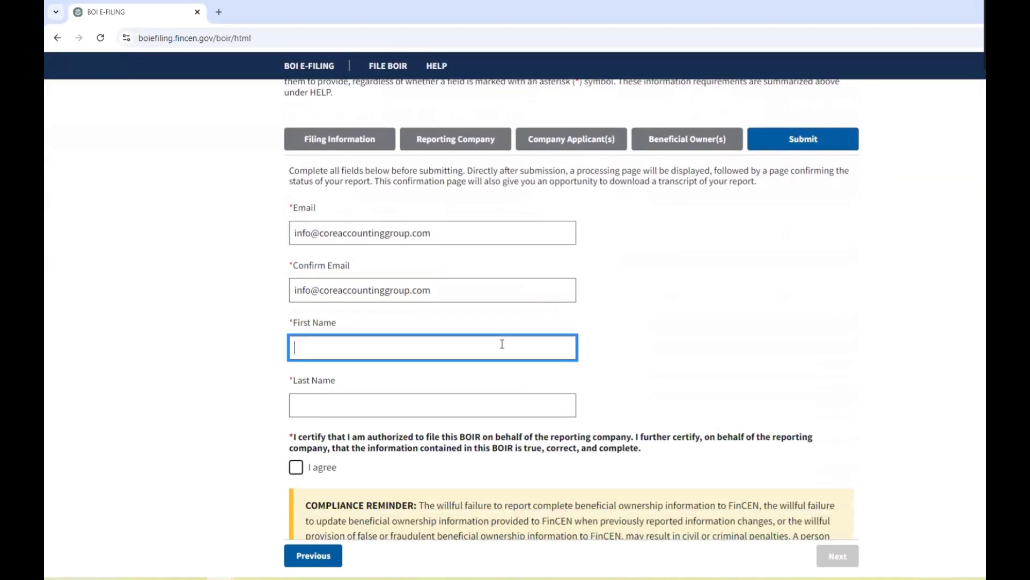
{"action": "key", "text": "Tab"}
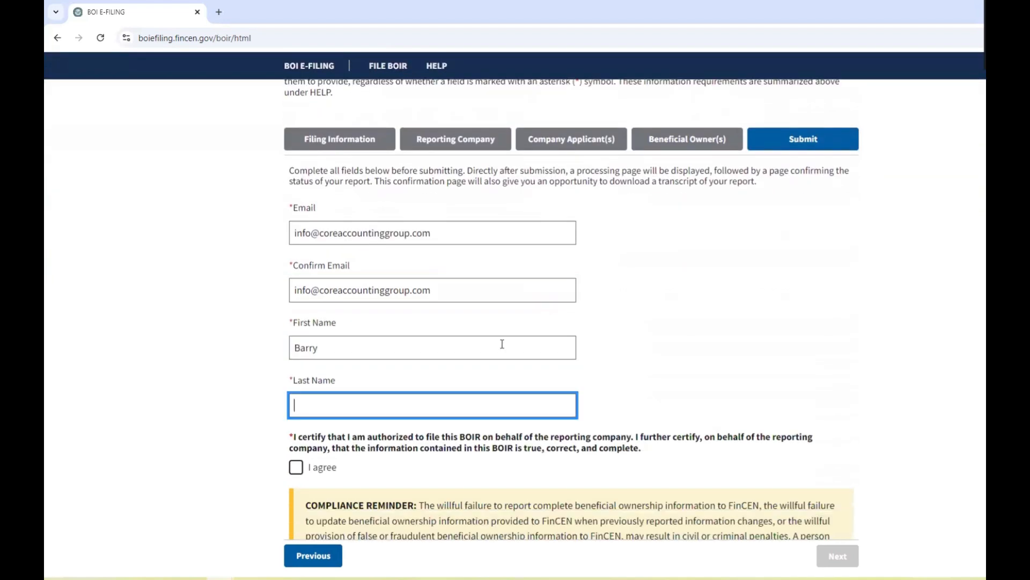
Tick the 'I agree' certification that the report is true and complete.
{"action": "left_click", "coordinate": [296, 467]}
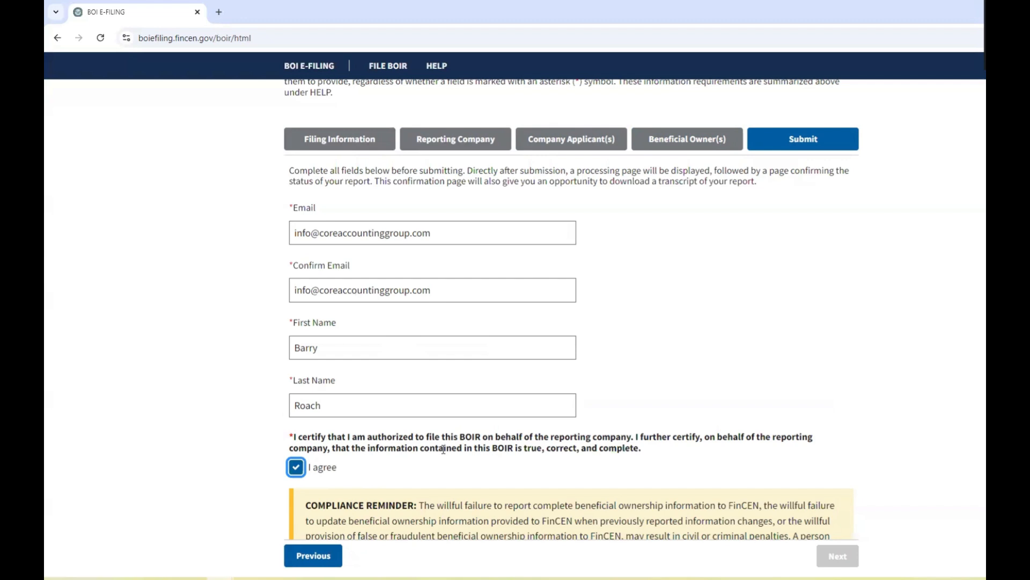
{"action": "scroll", "coordinate": [443, 449], "scroll_direction": "down", "scroll_amount": 2}
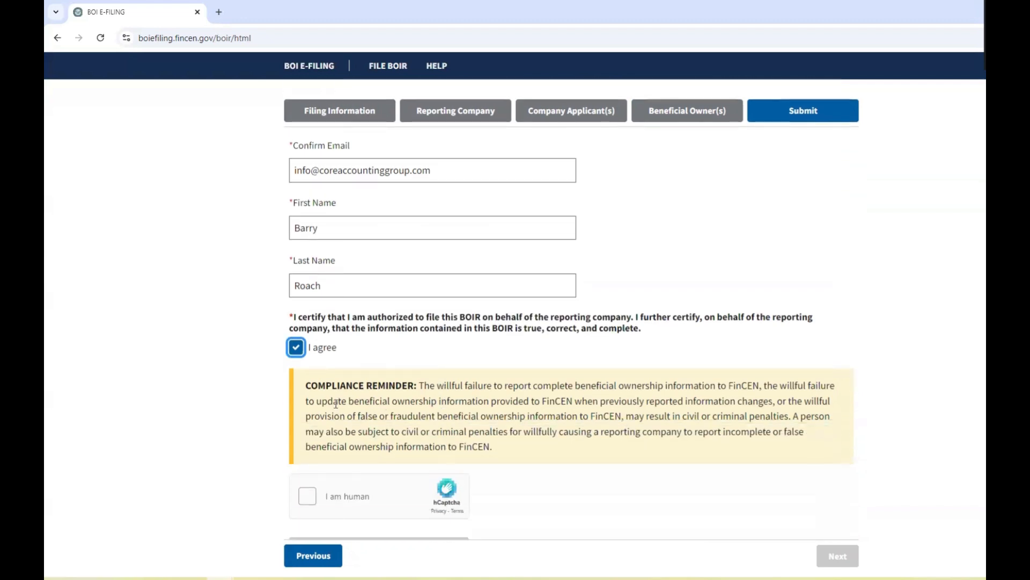
{"action": "left_click", "coordinate": [312, 388]}
{"action": "left_click_drag", "start_coordinate": [312, 387], "coordinate": [515, 450]}
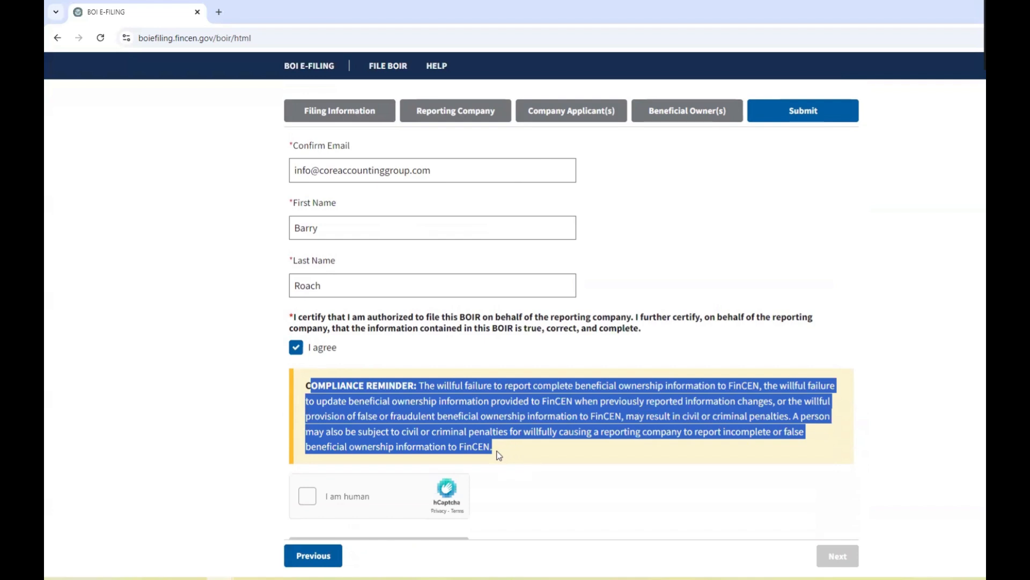
{"action": "left_click", "coordinate": [213, 447]}
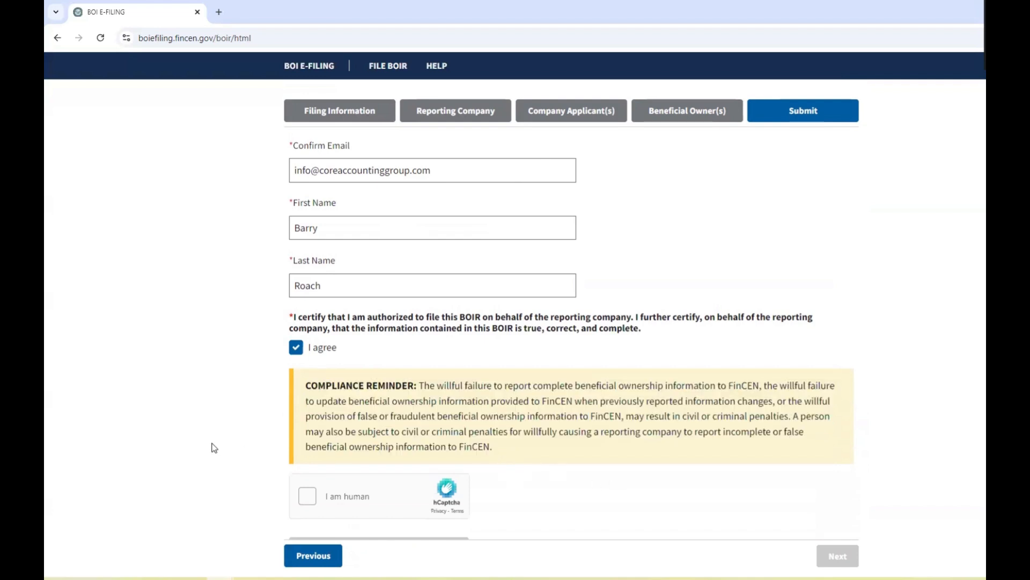
Solve the hCaptcha odd-animal image puzzles and verify.
{"action": "scroll", "coordinate": [213, 448], "scroll_direction": "down", "scroll_amount": 1}
{"action": "scroll", "coordinate": [214, 448], "scroll_direction": "down", "scroll_amount": 2}
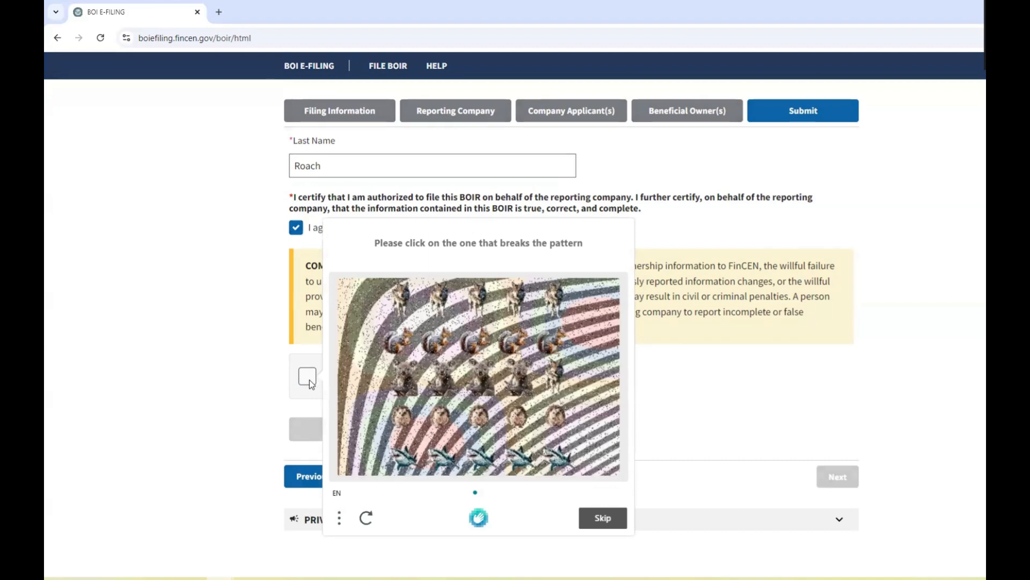
{"action": "left_click", "coordinate": [558, 374]}
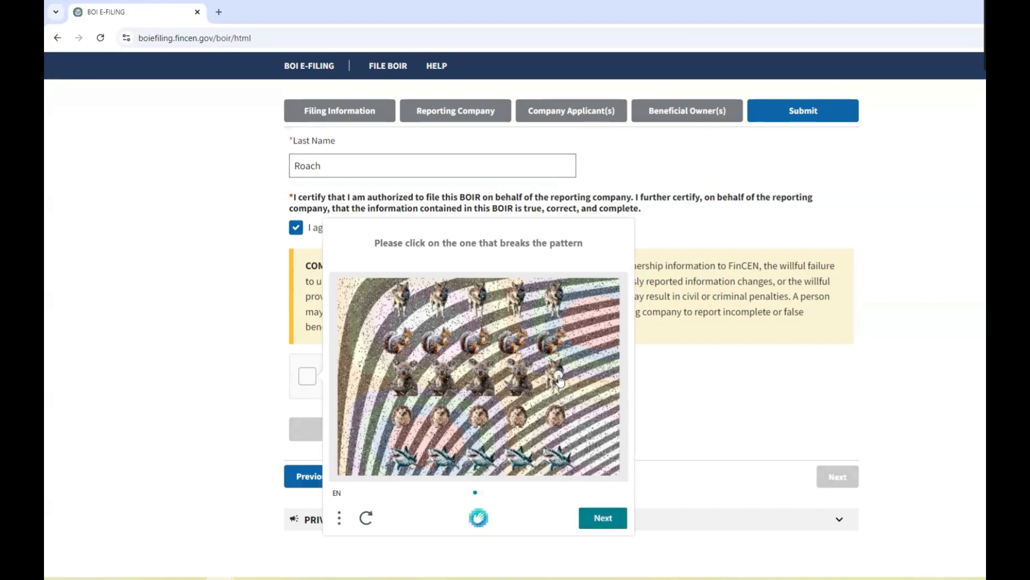
{"action": "left_click", "coordinate": [603, 517]}
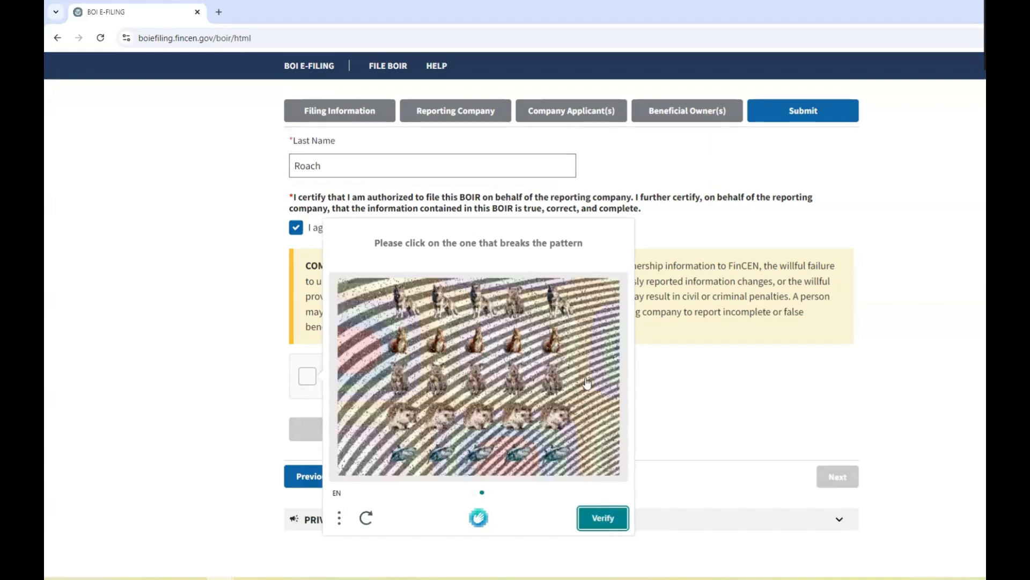
{"action": "left_click", "coordinate": [515, 297]}
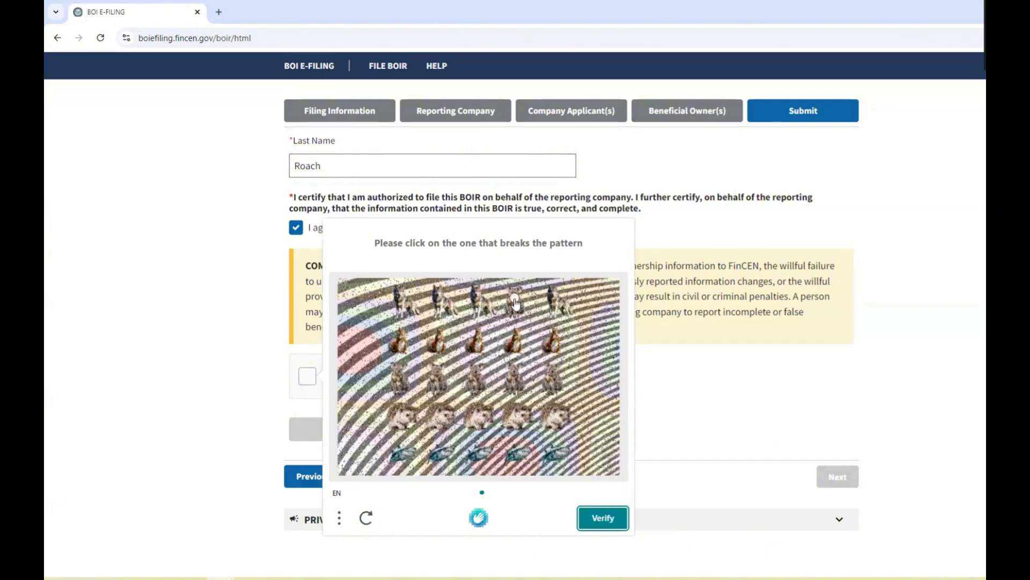
{"action": "left_click", "coordinate": [595, 519]}
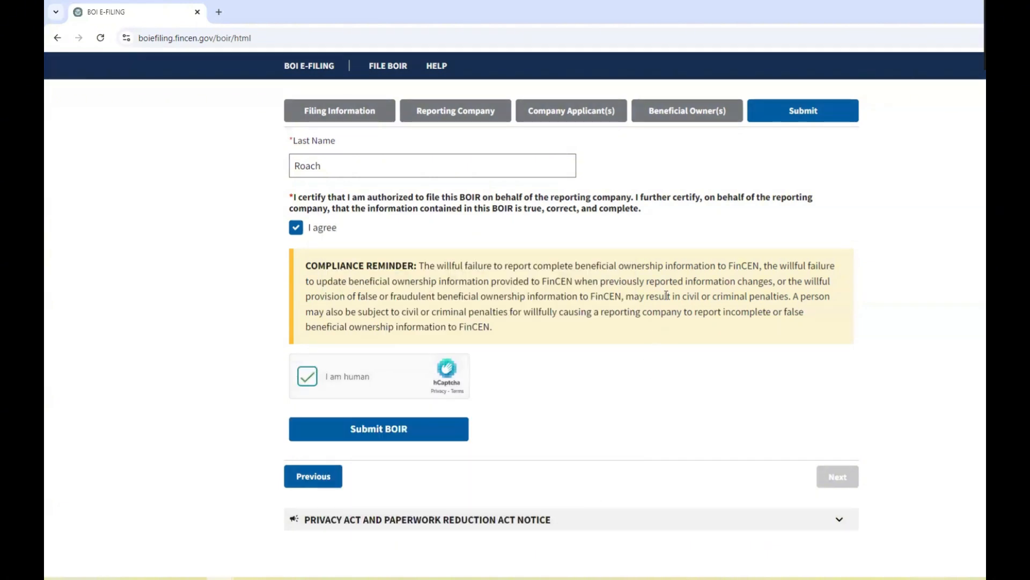
Submit the BOIR and download the transcript from the FILING SUCCESSFUL confirmation page.
{"action": "left_click", "coordinate": [406, 441]}
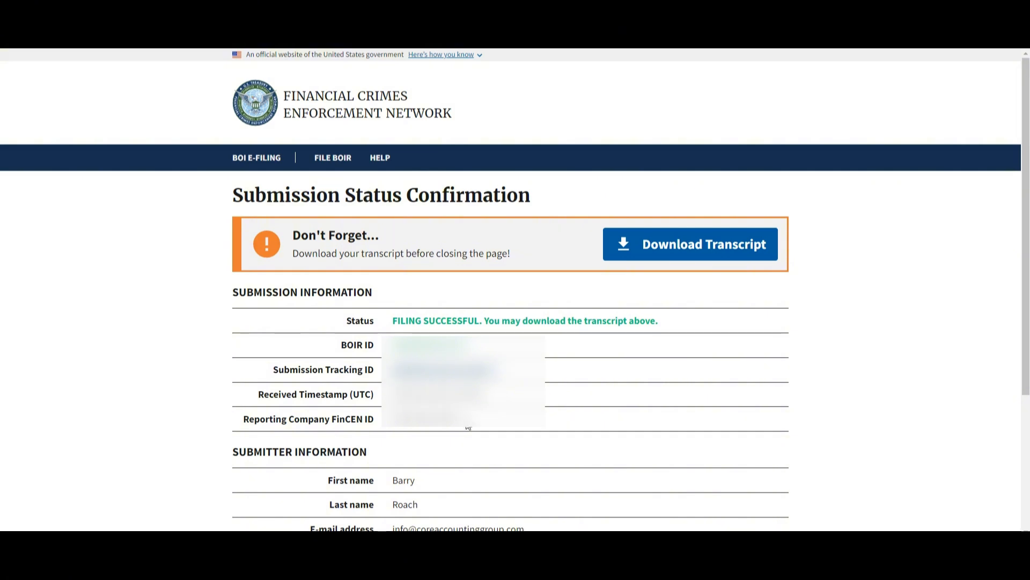
{"action": "left_click", "coordinate": [710, 255]}
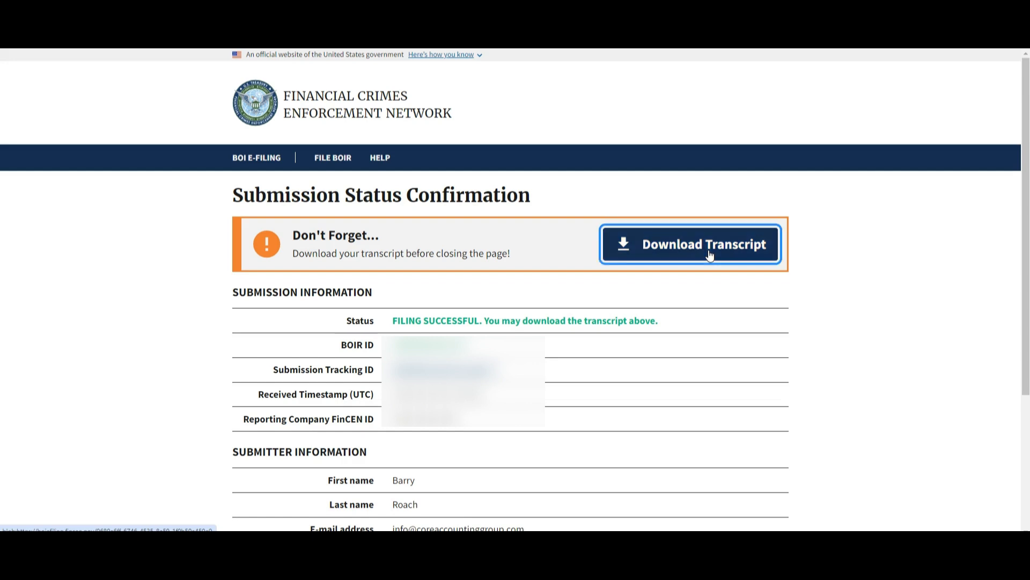